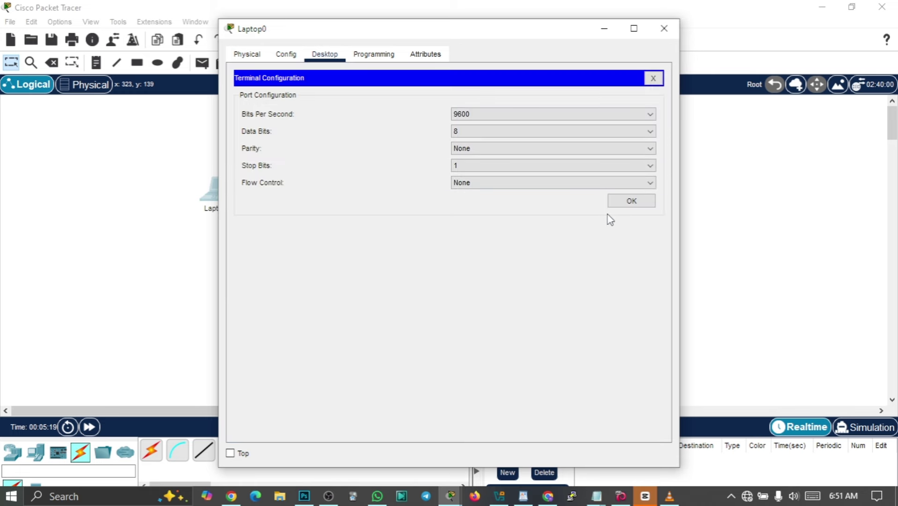
- Open the router console from Laptop0 and answer no to the initial configuration dialog
click(634, 203)
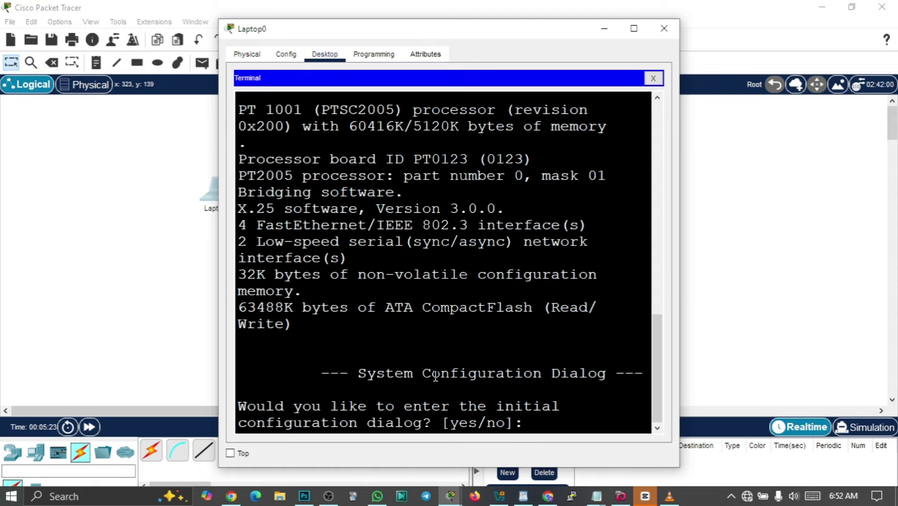
text(no)
key(Return)
key(Return)
key(Return)
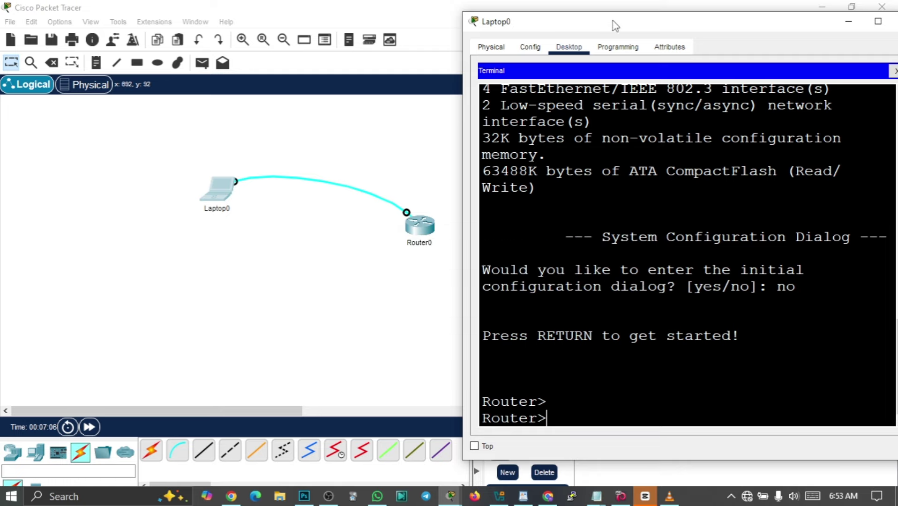
drag(616, 26, 444, 22)
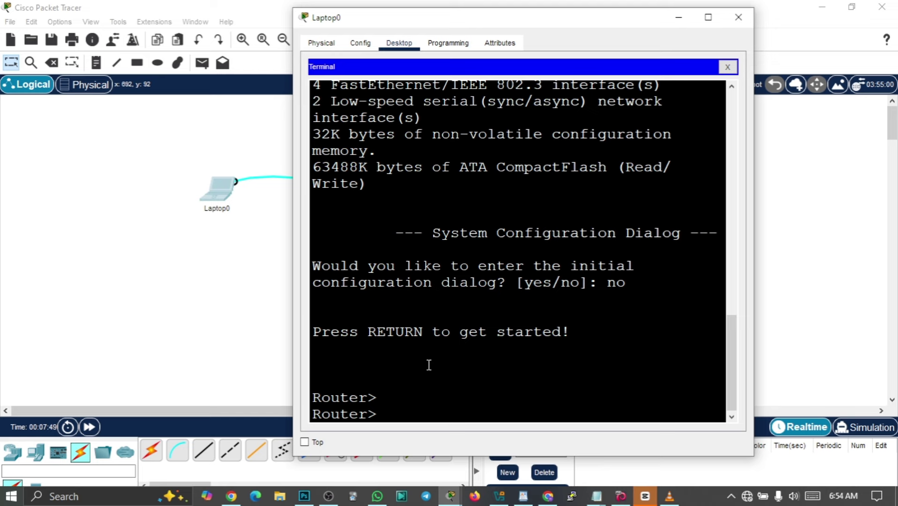
- Enter privileged EXEC mode with the enable command
text(en)
key(Tab)
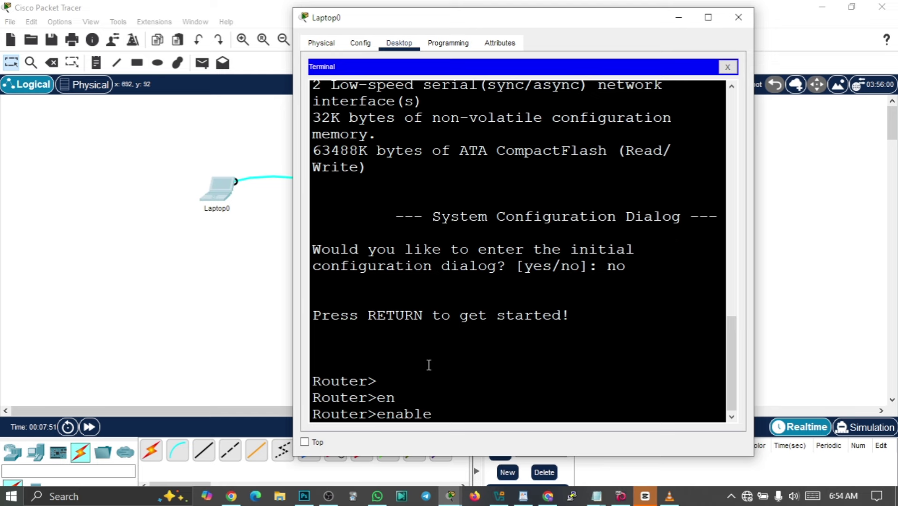
key(Return)
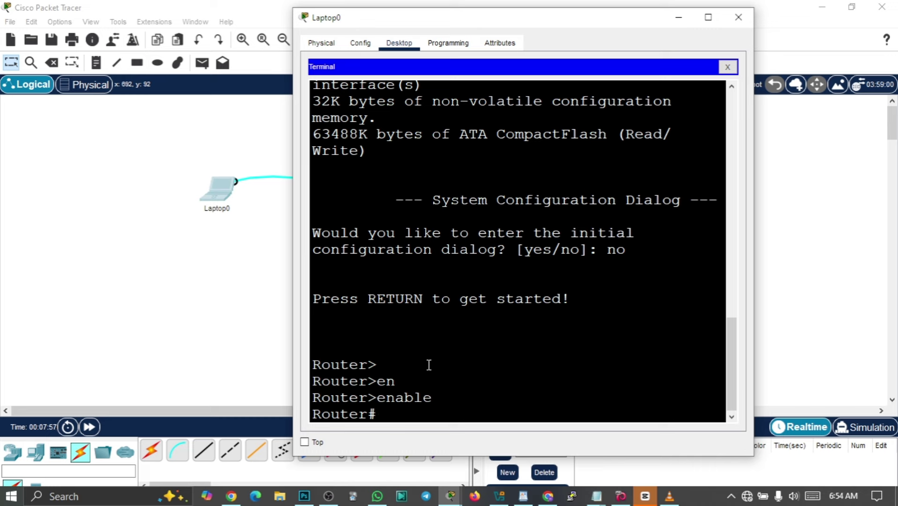
- Enter global configuration mode with config terminal, reaching Router(config)#
text(confiit)
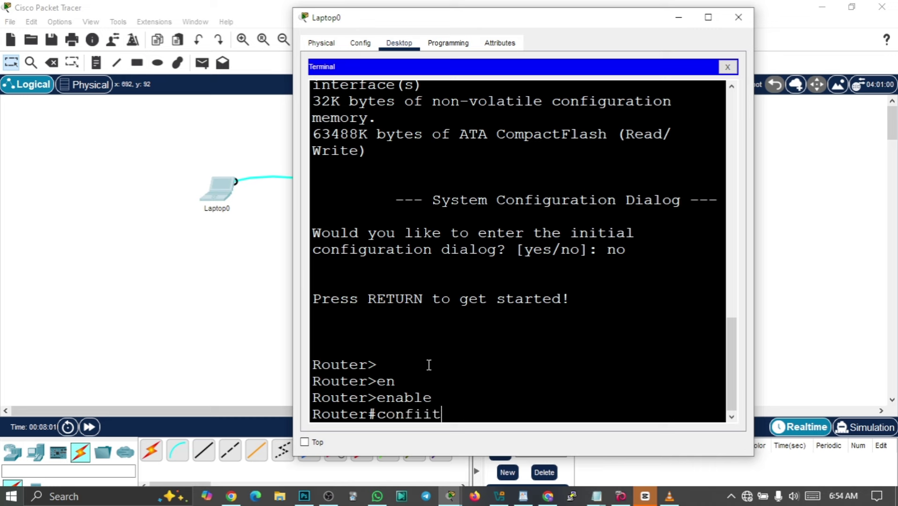
key(BackSpace)
key(BackSpace)
text(g ter)
key(Tab)
key(Return)
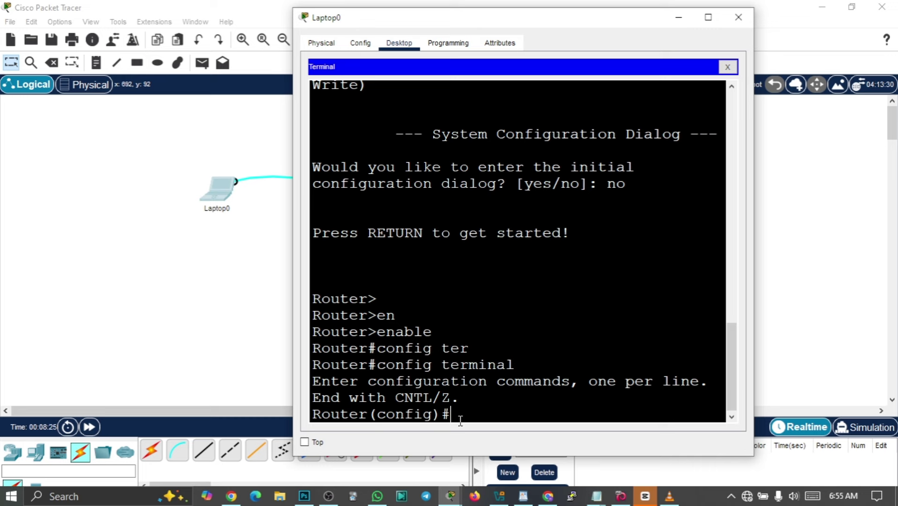
- Set the router hostname to NikitisR1 so the prompt reads NikitisR1(config)#
text(host)
key(Tab)
key(Tab)
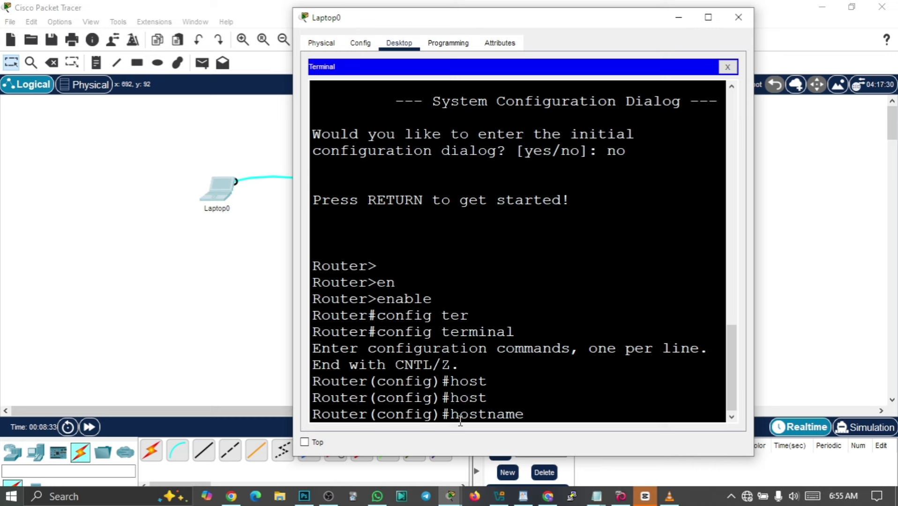
text(Nikitis)
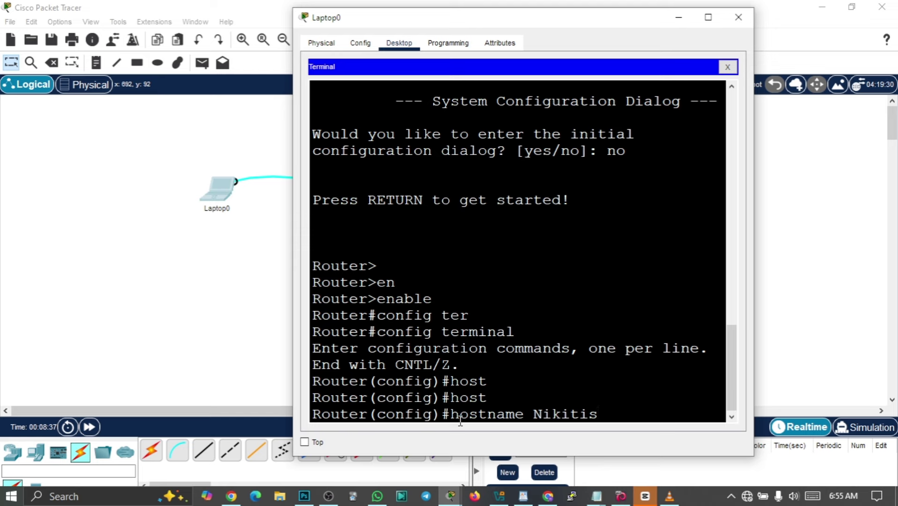
text(R1)
key(Return)
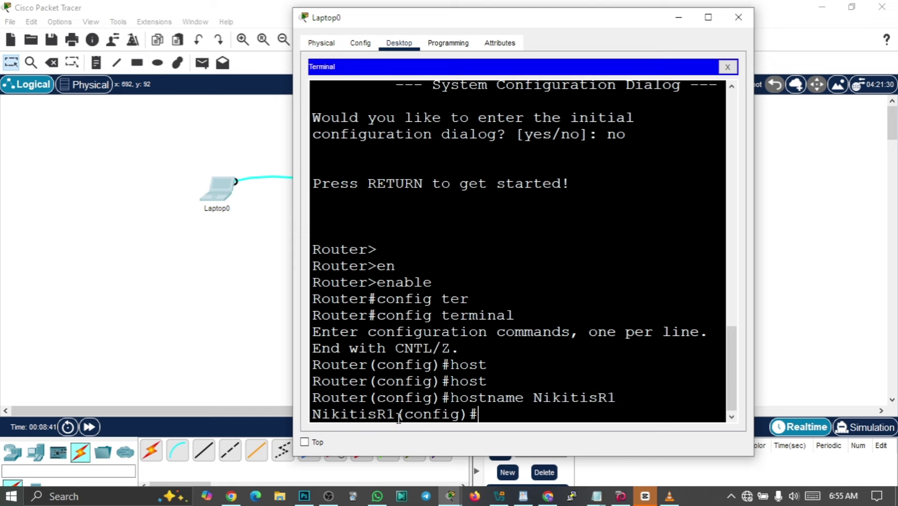
drag(396, 414, 311, 416)
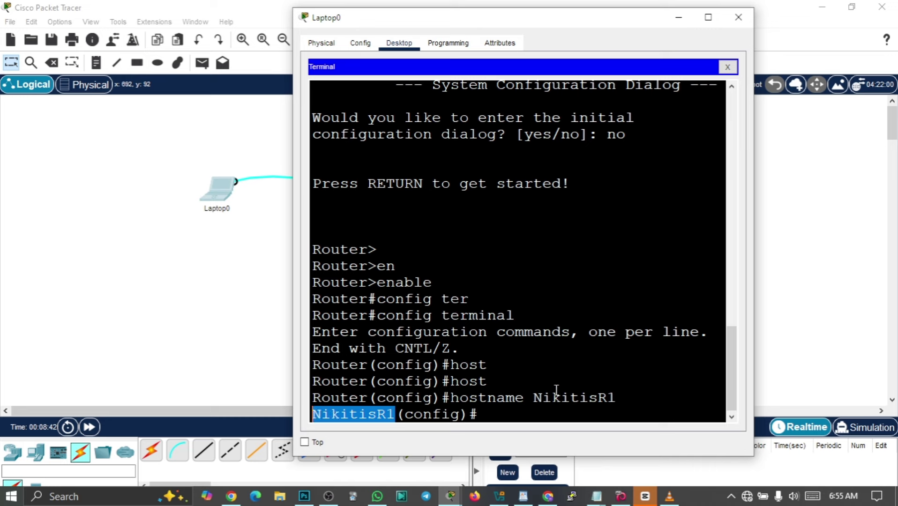
click(490, 415)
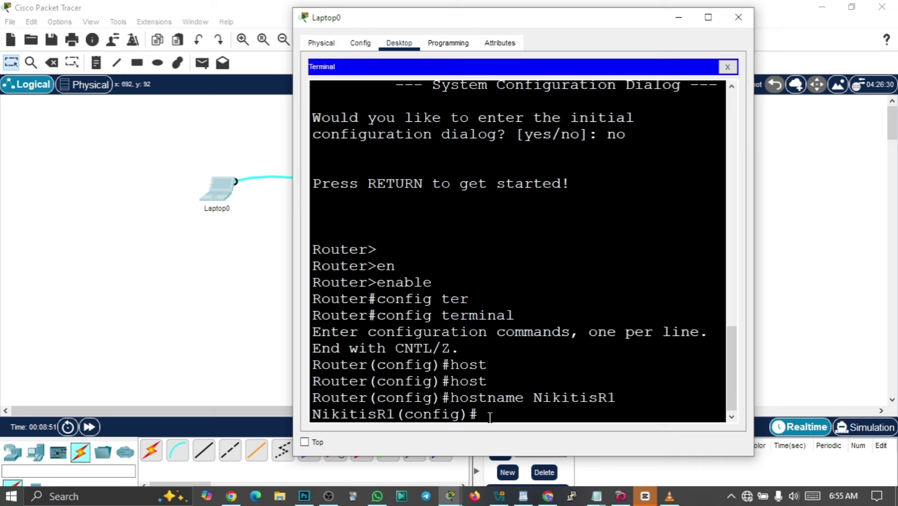
- Enter banner motd @ Please you need permission to get into the router @
text(bann)
key(Tab)
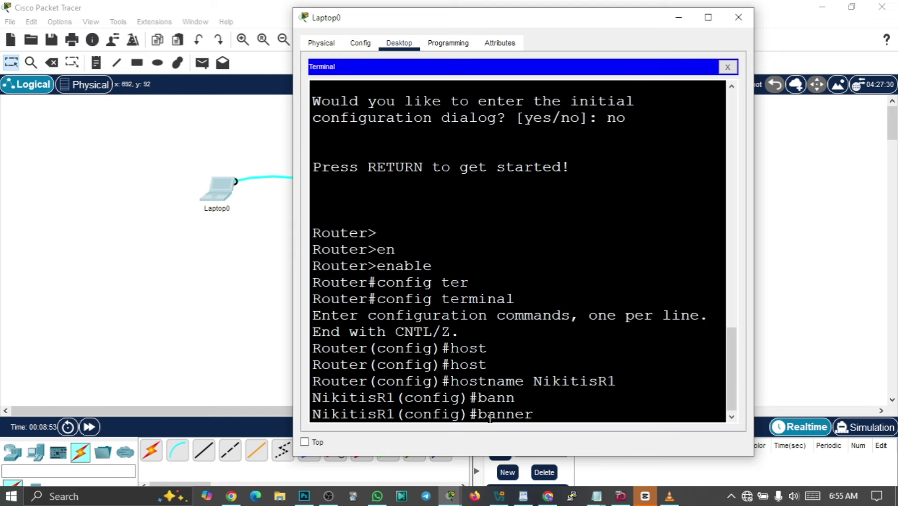
text(motd)
text(@ Pl)
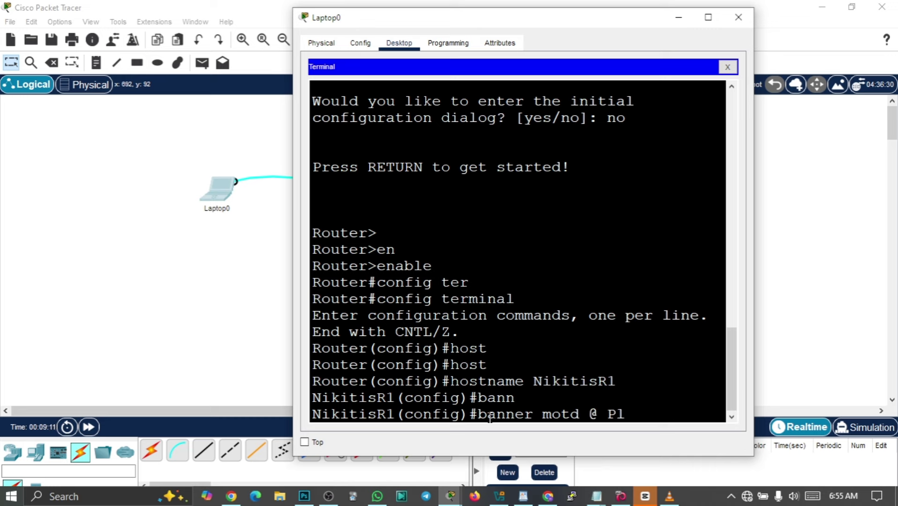
text(e)
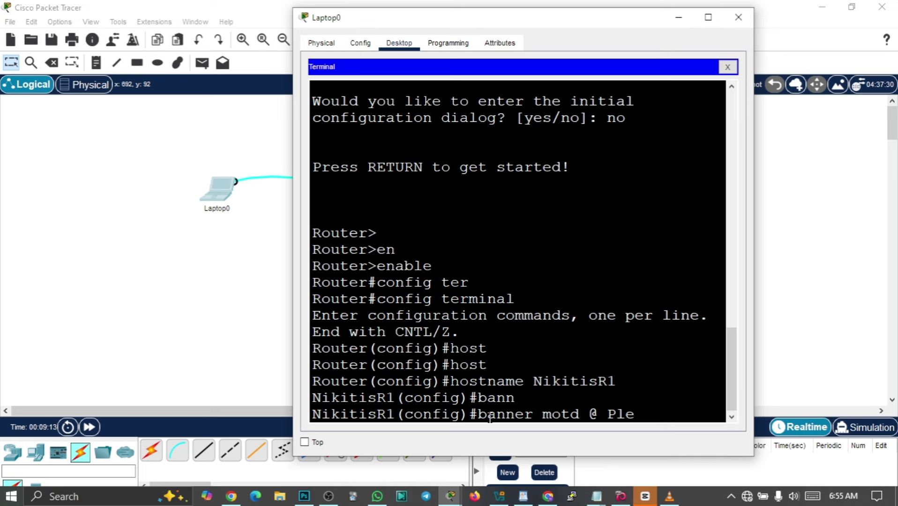
text(ase you n)
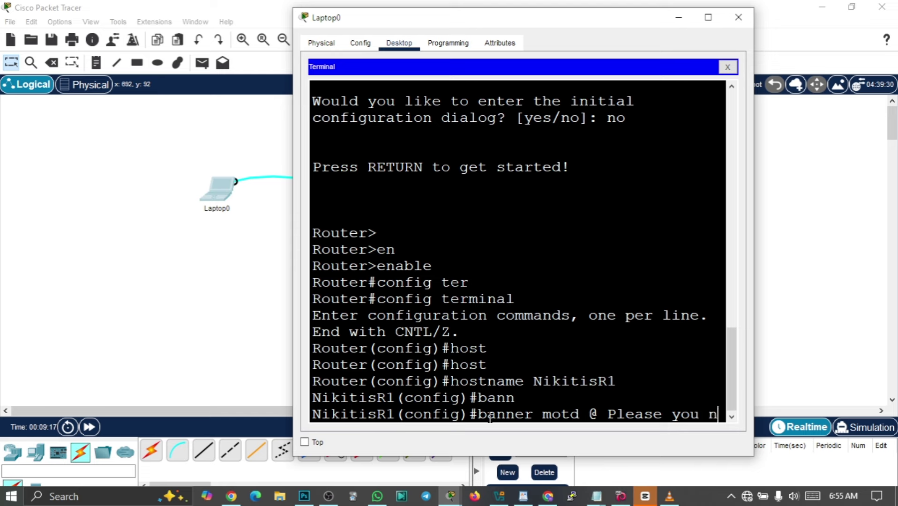
text(eed p)
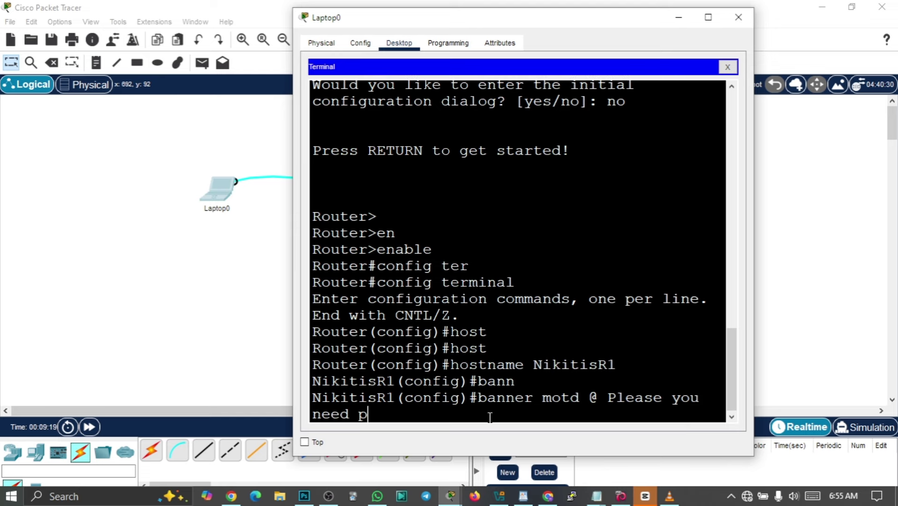
text(ermiss)
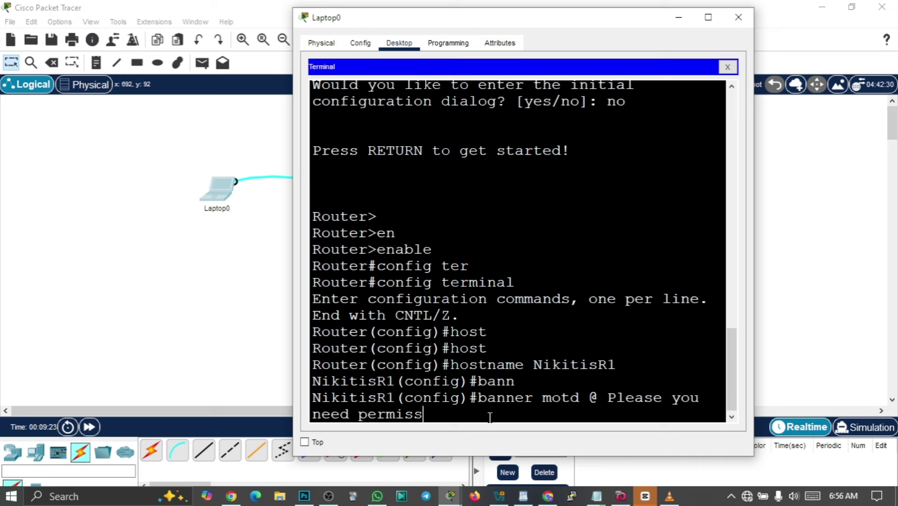
text(in)
key(BackSpace)
key(BackSpace)
key(BackSpace)
text(sion to ge)
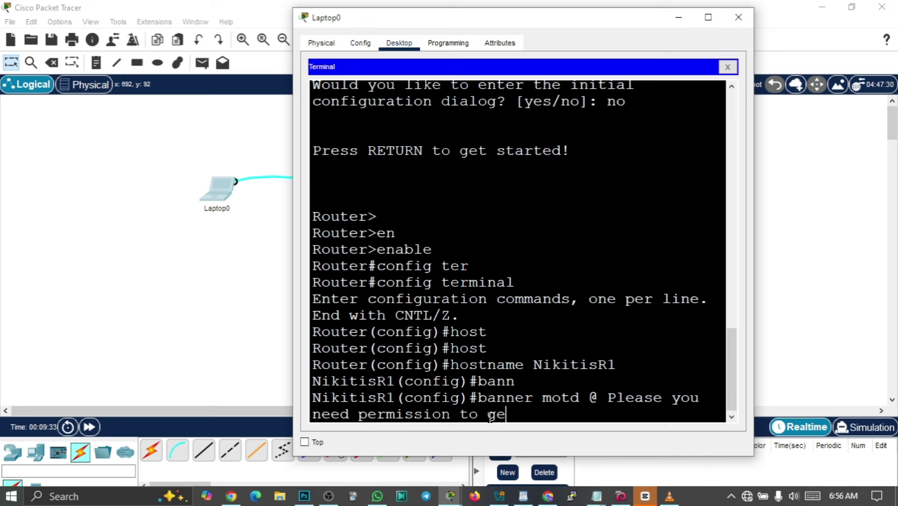
text(t into the )
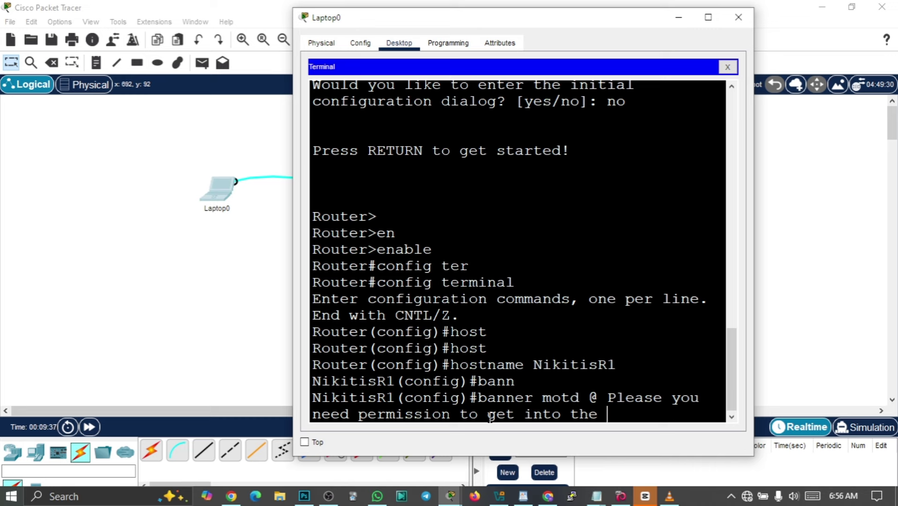
text(router)
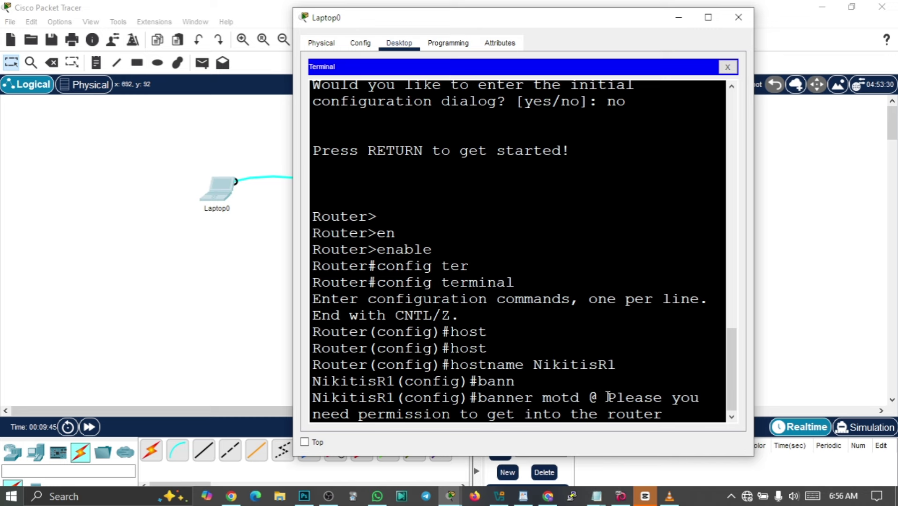
text(@)
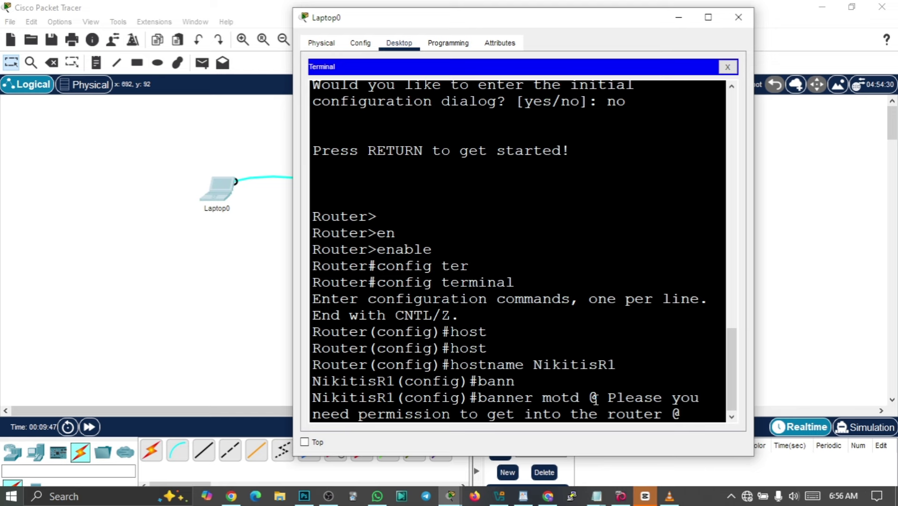
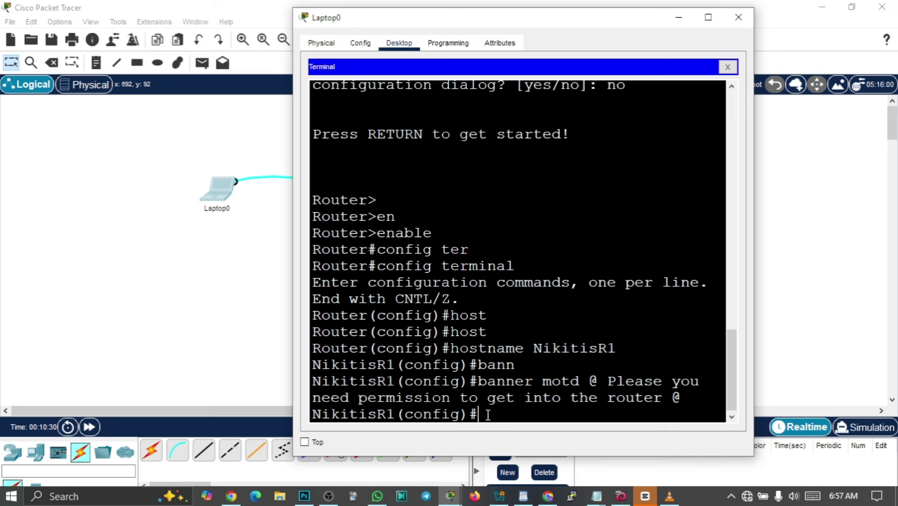
- Configure line console 0 with a console password and the login command
text(line)
text( con)
key(Tab)
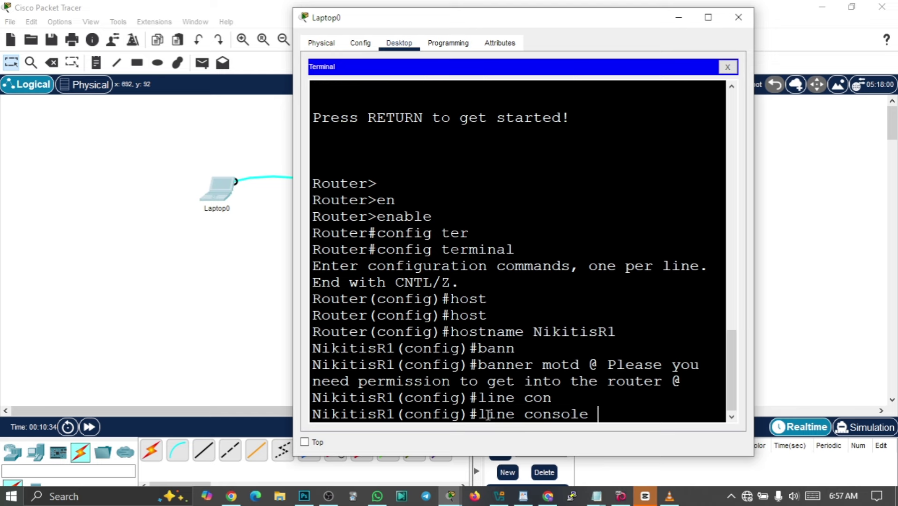
text(0)
key(Return)
text(pass)
key(Tab)
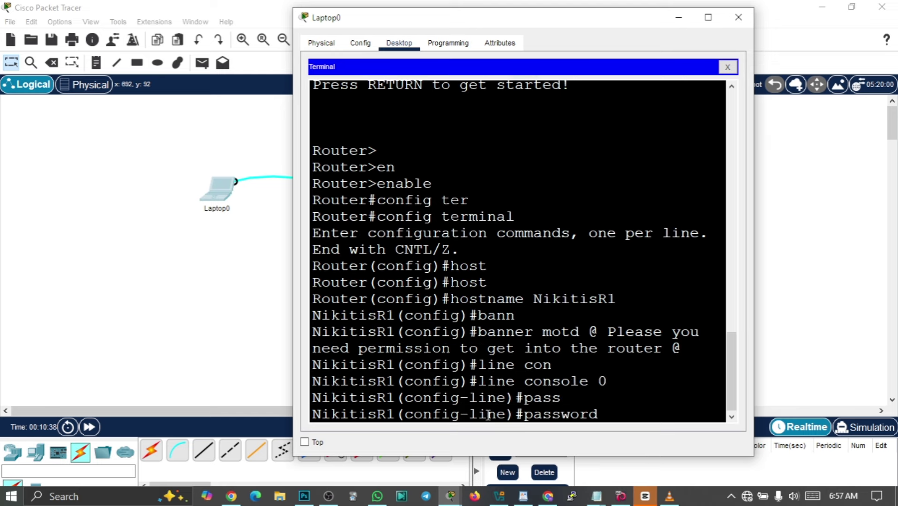
text(cisco)
key(Return)
text(log)
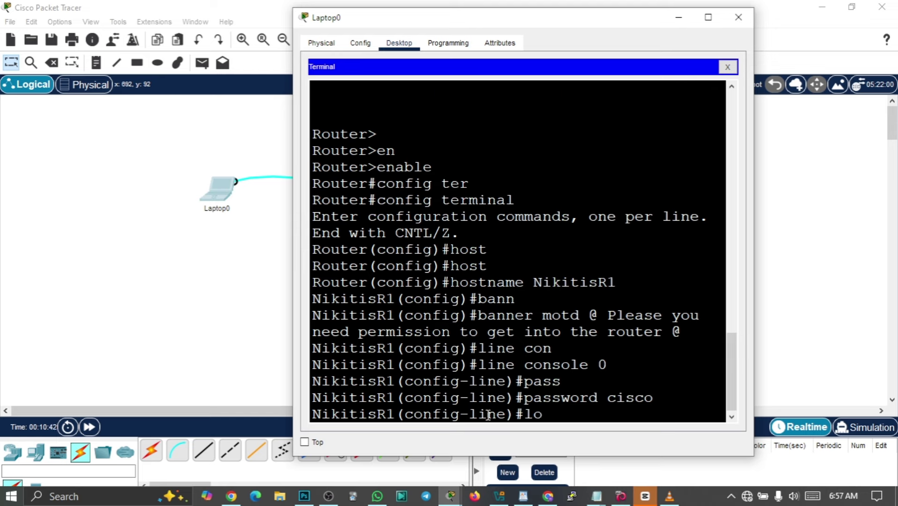
text(in)
key(Return)
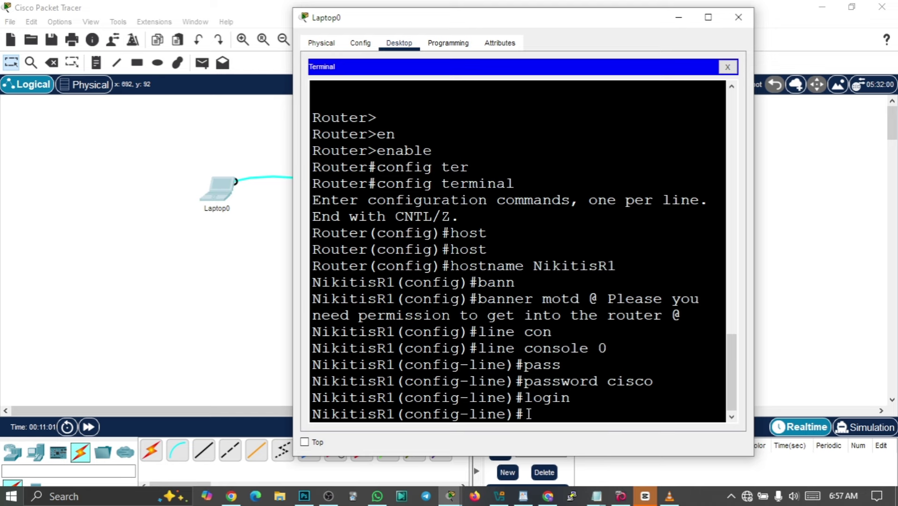
drag(377, 167, 311, 167)
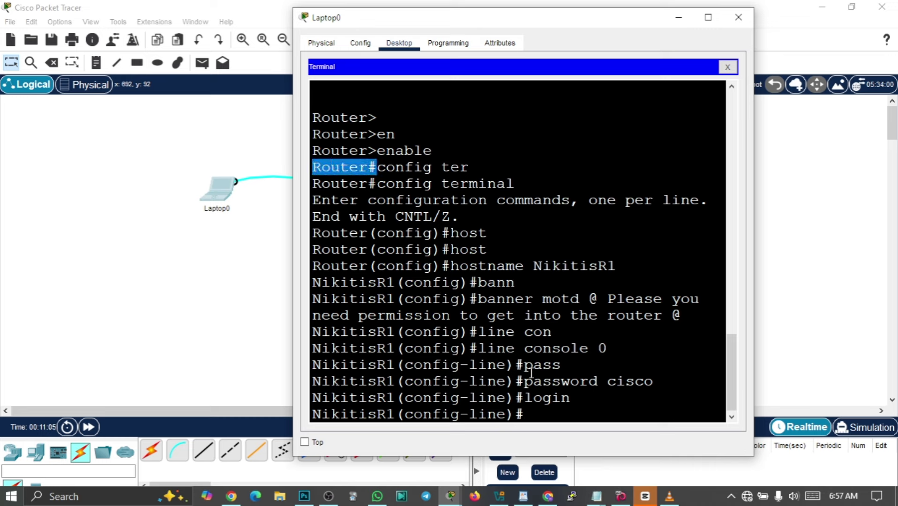
drag(515, 349, 599, 348)
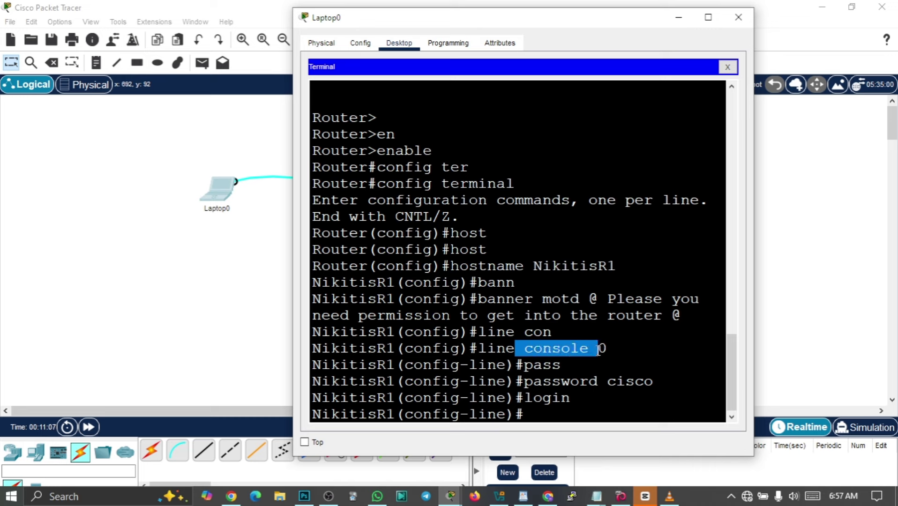
drag(379, 118, 311, 118)
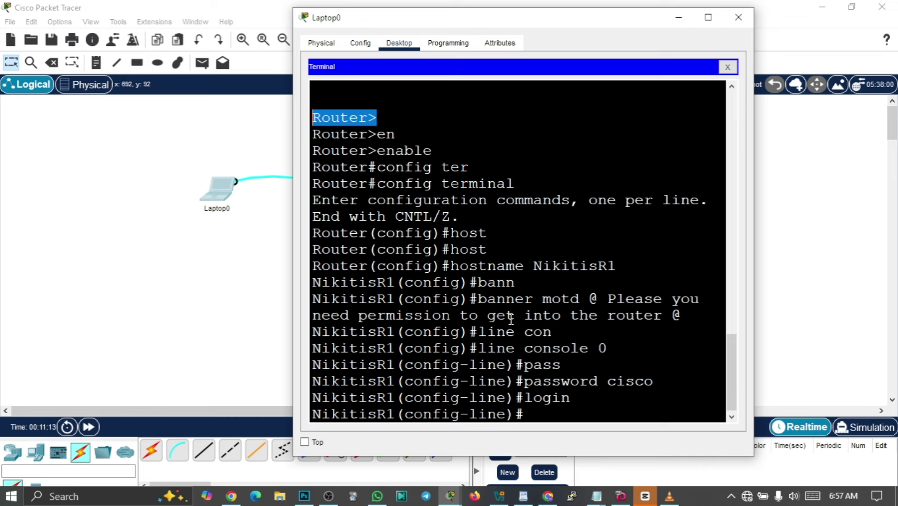
click(536, 415)
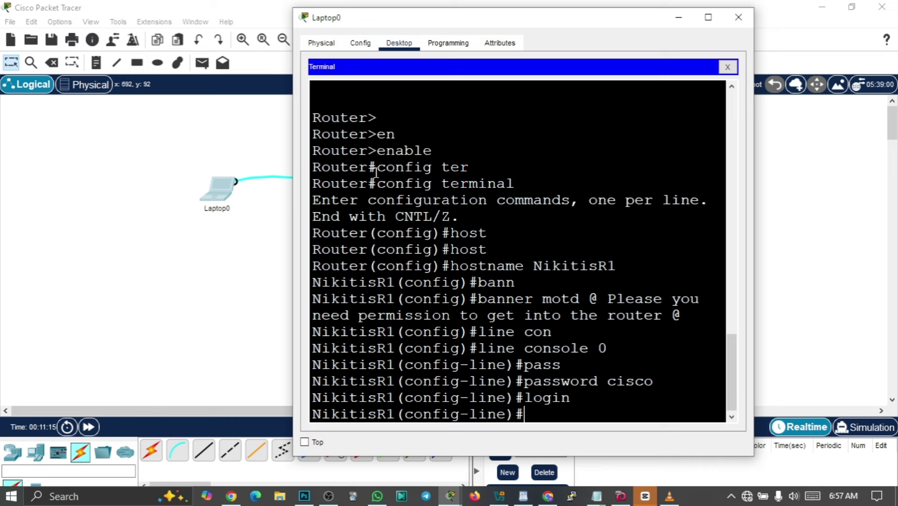
drag(378, 167, 323, 169)
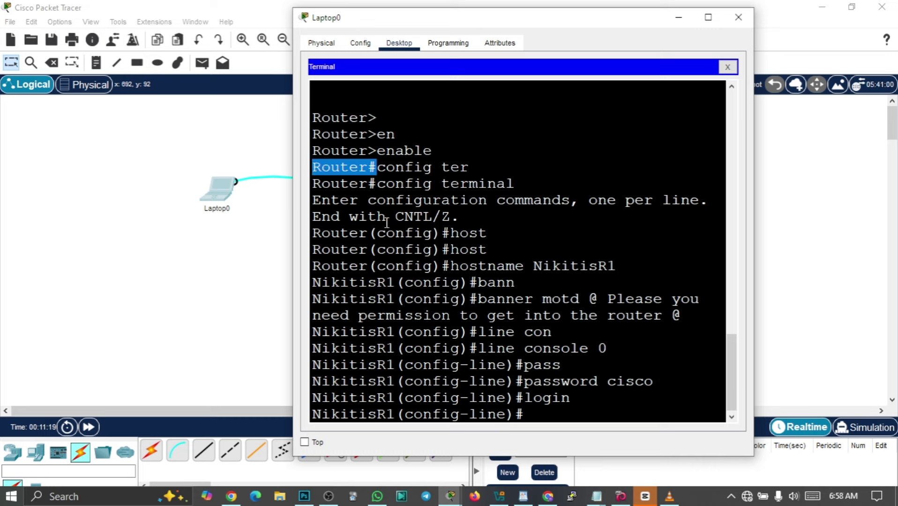
drag(387, 233, 414, 232)
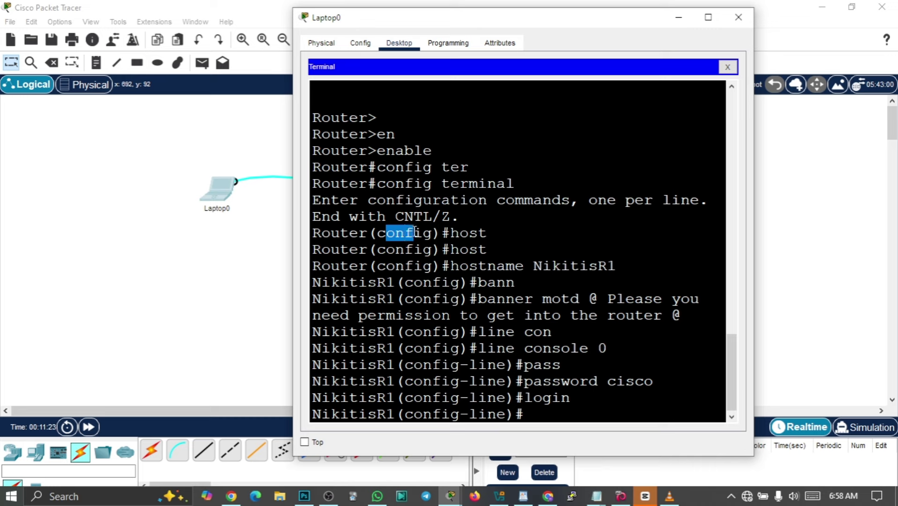
click(538, 416)
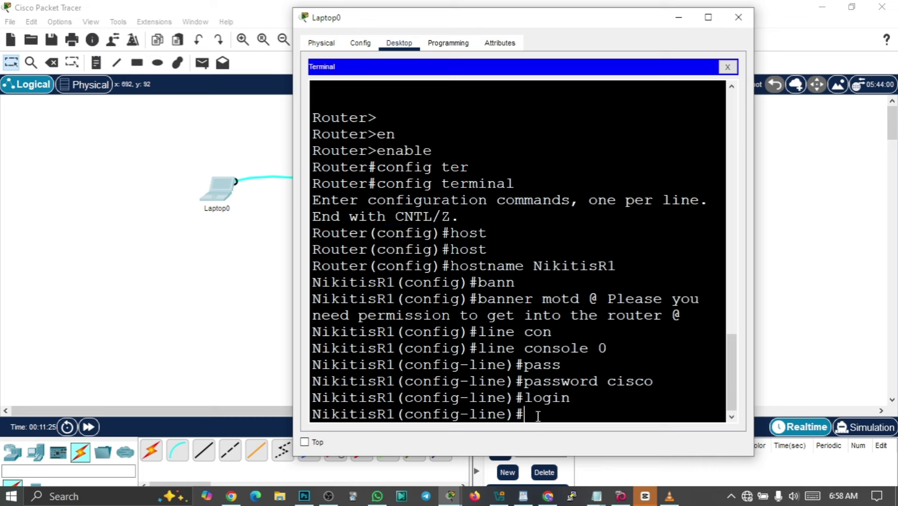
- Exit console line mode and set an enable secret password for privileged mode
text(exit)
key(Return)
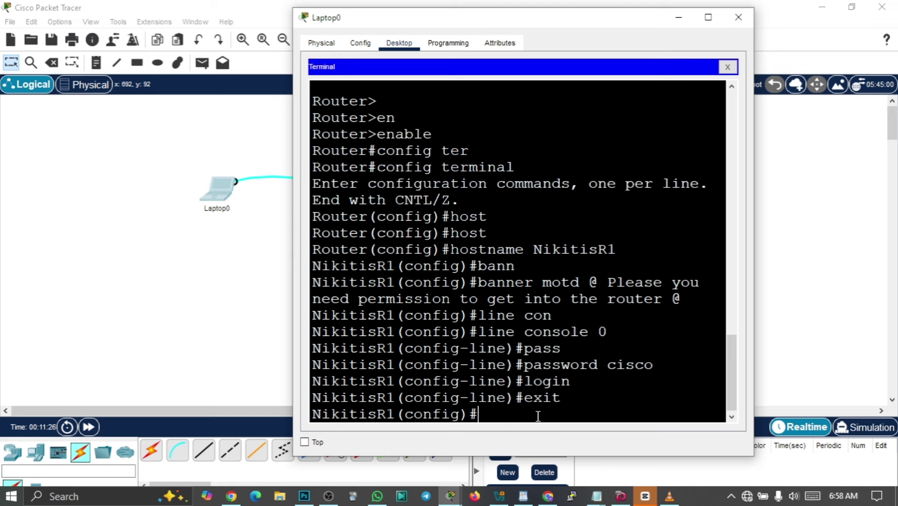
text(en)
key(Tab)
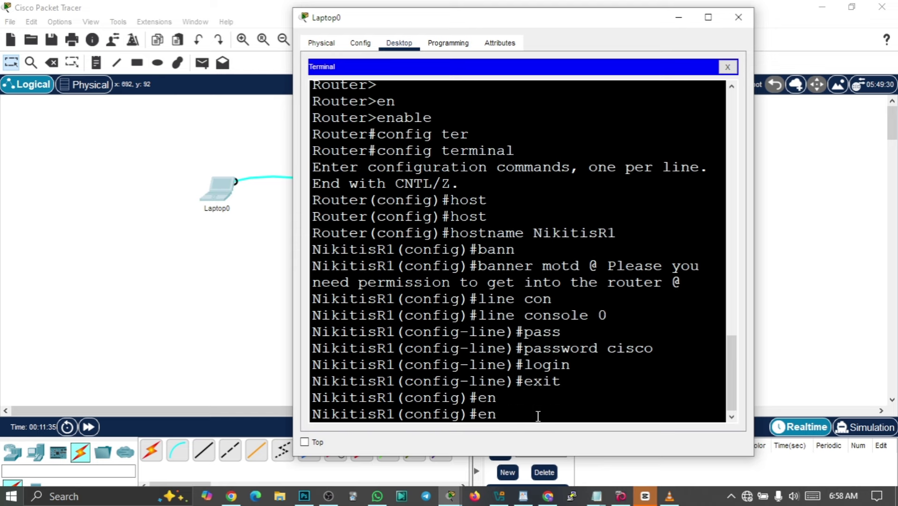
text(a)
key(Tab)
text(scr)
key(Tab)
text(e)
key(Tab)
key(BackSpace)
key(BackSpace)
key(BackSpace)
text(ecret)
key(Tab)
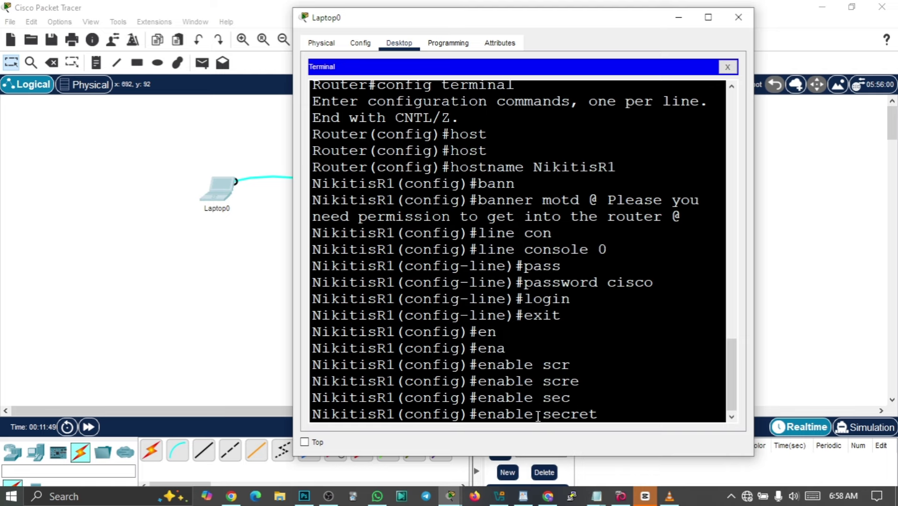
text(cisco1)
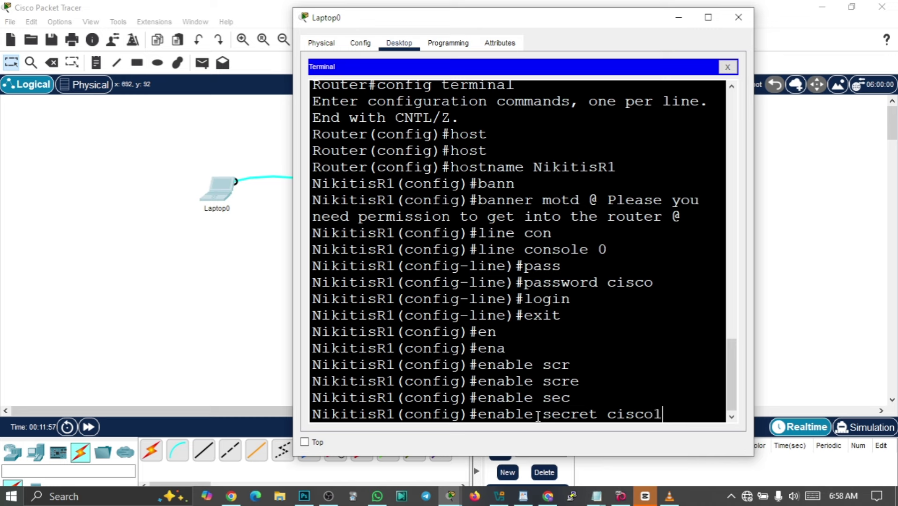
key(Return)
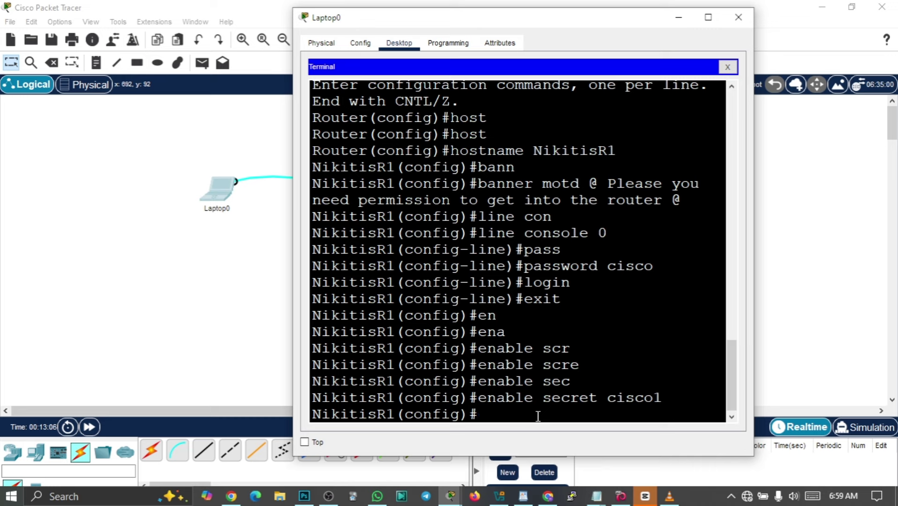
- Give line vty 0 4 a password, require login, and exit to global configuration
text(line vty)
key(Tab)
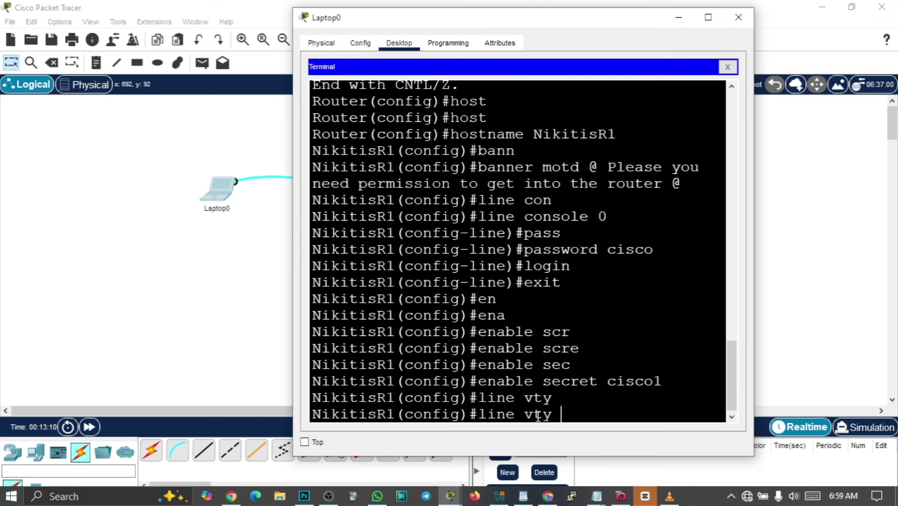
text(0 4)
key(Return)
text(pass)
key(Tab)
text(cis)
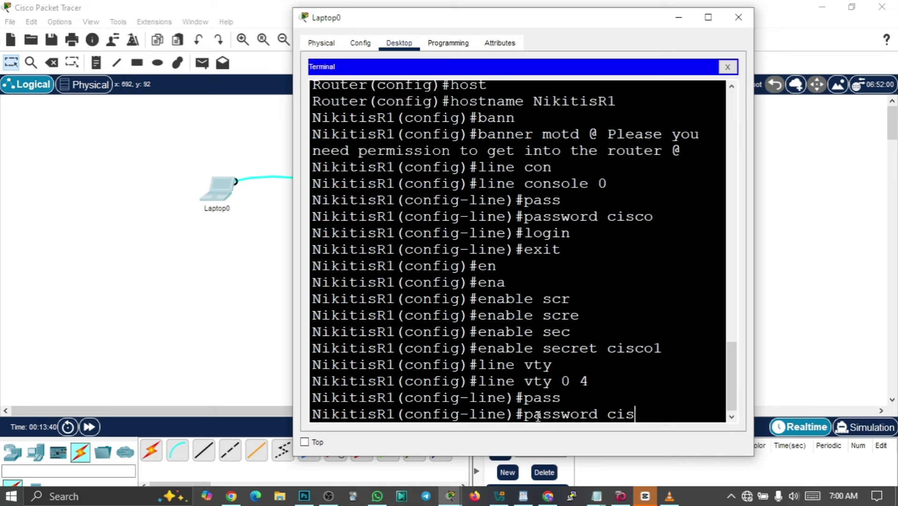
text(co)
text(2)
key(Return)
text(login)
key(Return)
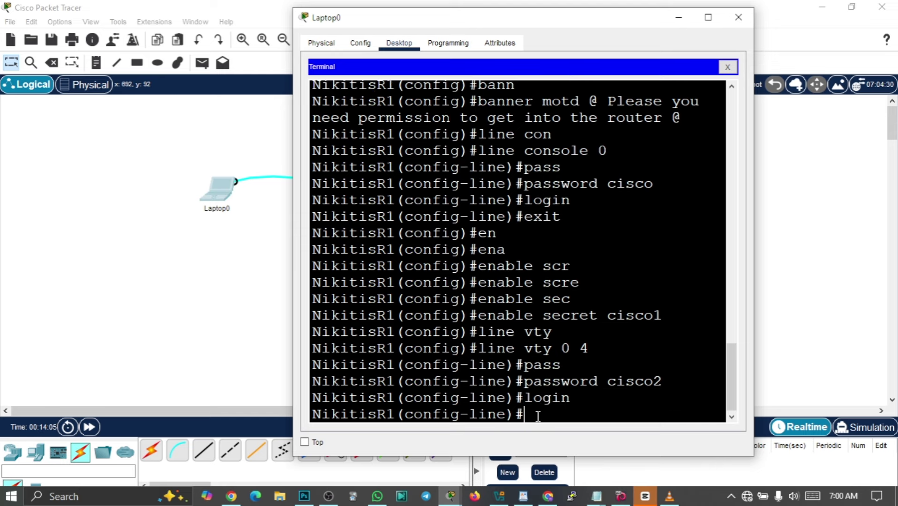
text(exi)
key(Return)
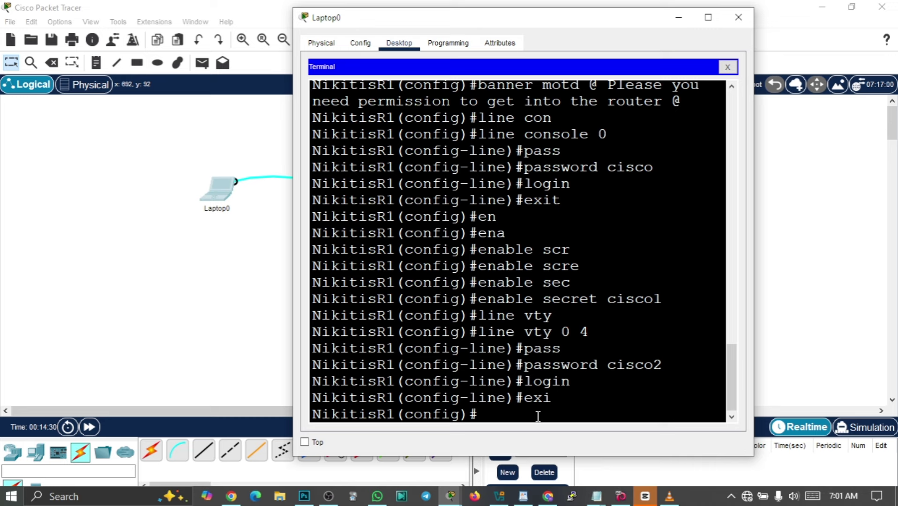
- Check Router0 behind the terminal, then enter 'do show ip int brief' without running it
drag(407, 22, 613, 56)
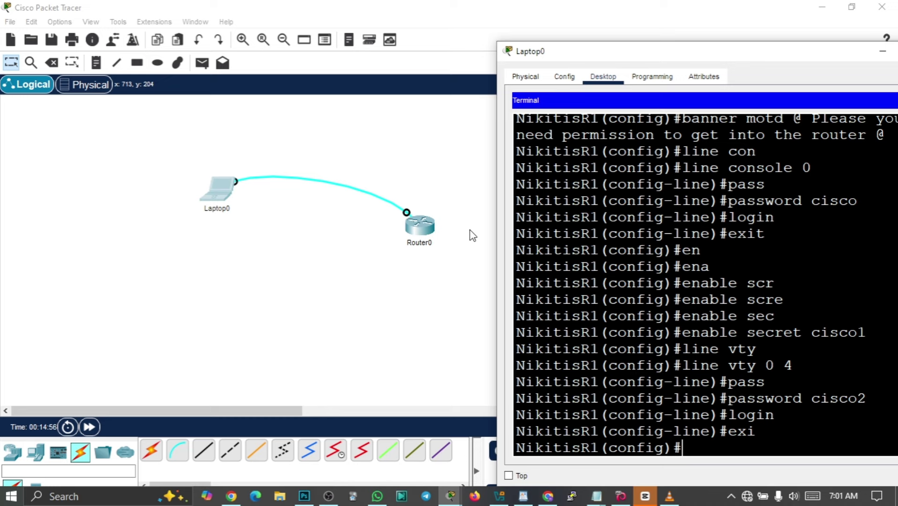
drag(616, 53, 396, 26)
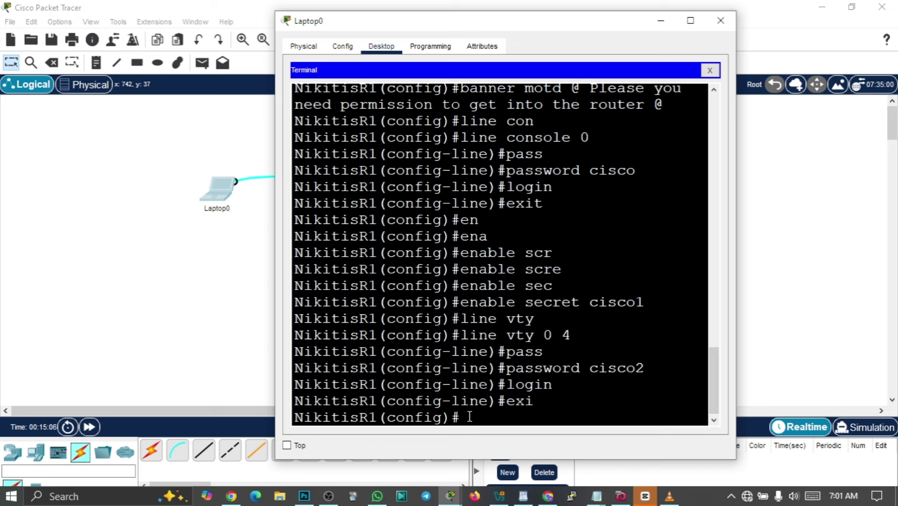
text(do show ip in)
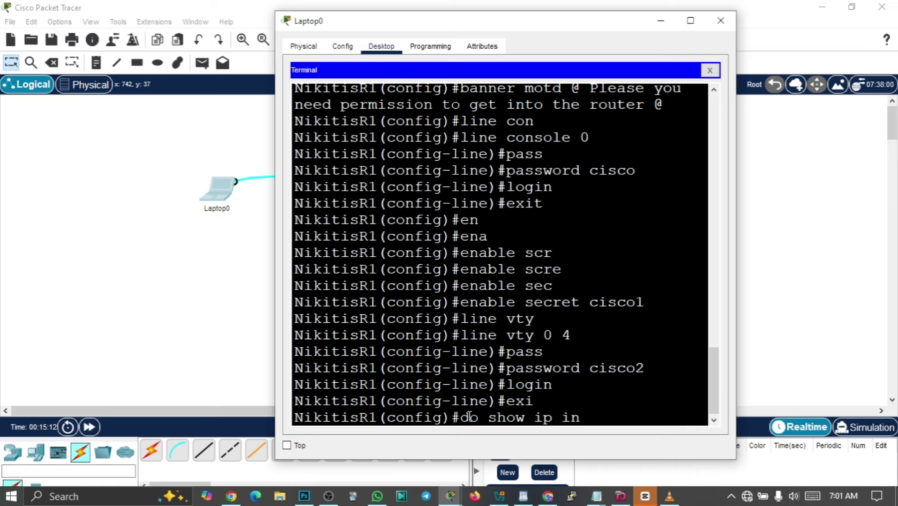
text(t bri)
key(Tab)
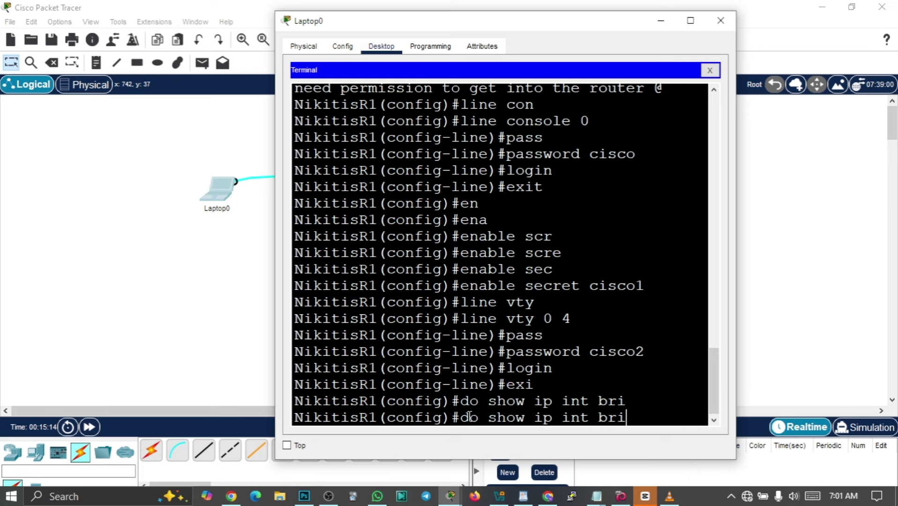
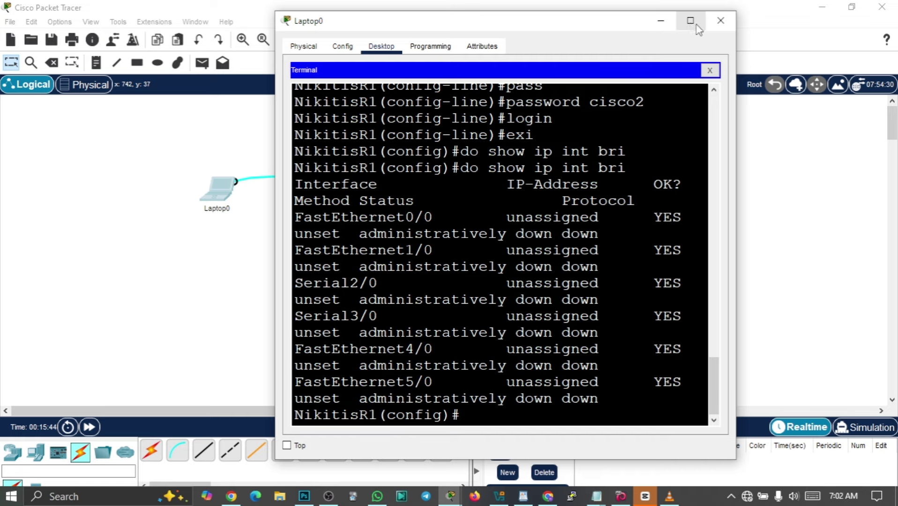
- Inspect NikitisR1's global configuration and physical modules in its device window
click(659, 22)
click(424, 232)
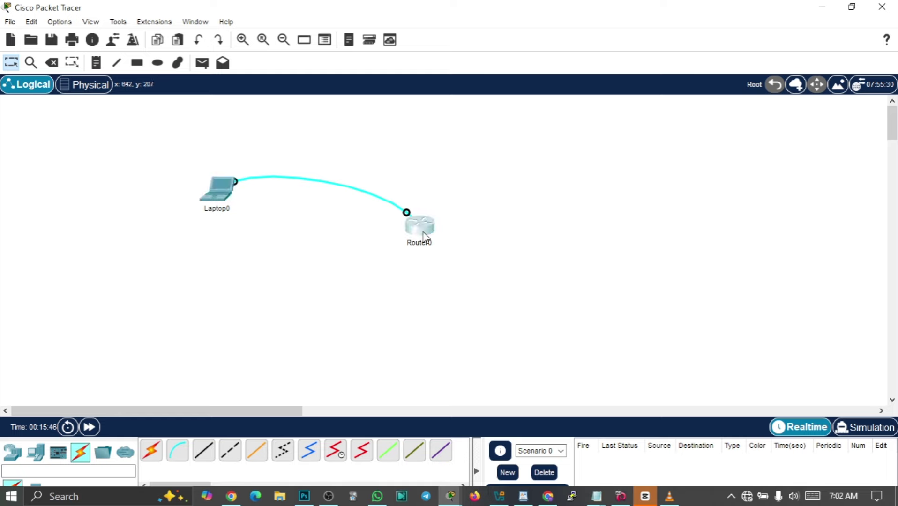
click(286, 55)
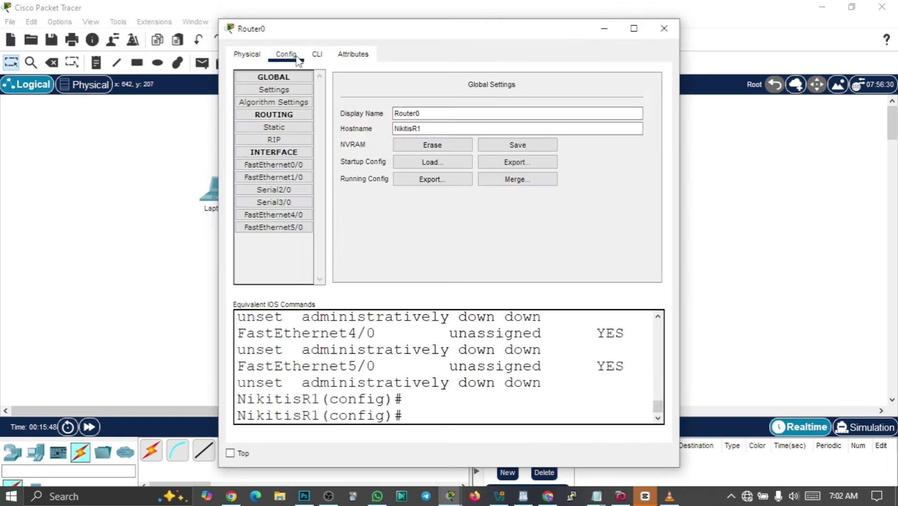
click(247, 55)
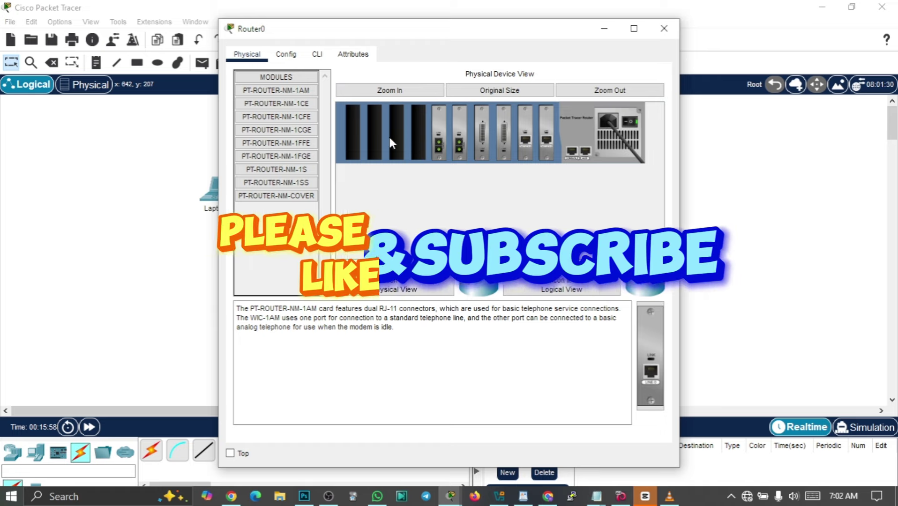
click(664, 30)
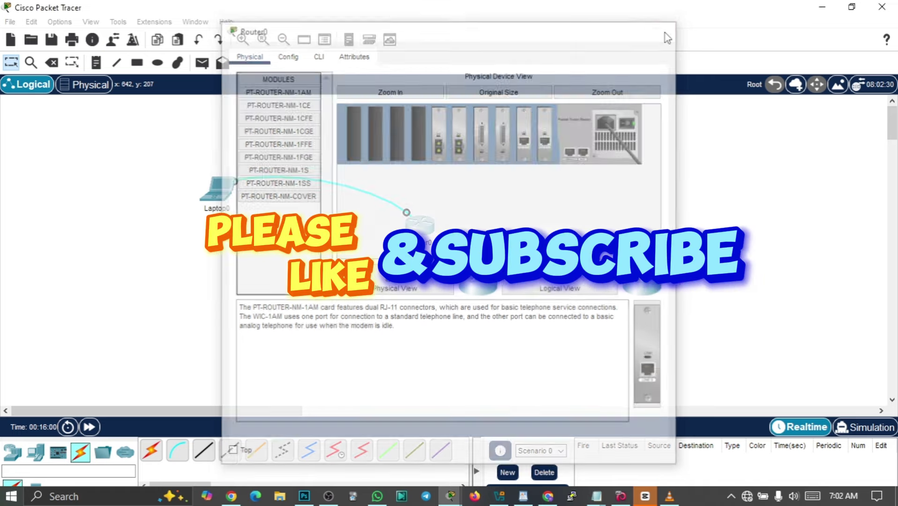
- Back in the laptop terminal, enter FastEthernet0/0 configuration with 'int f0/0'
click(225, 197)
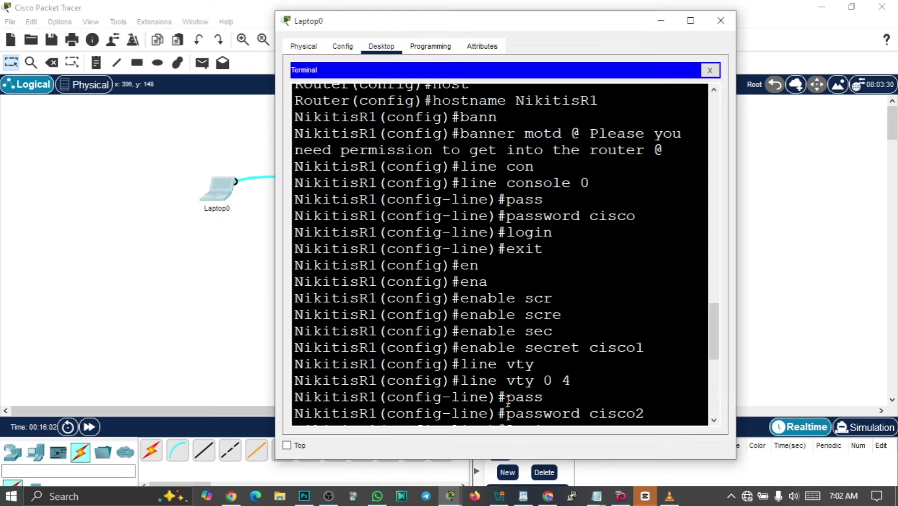
scroll(609, 398, down, 7)
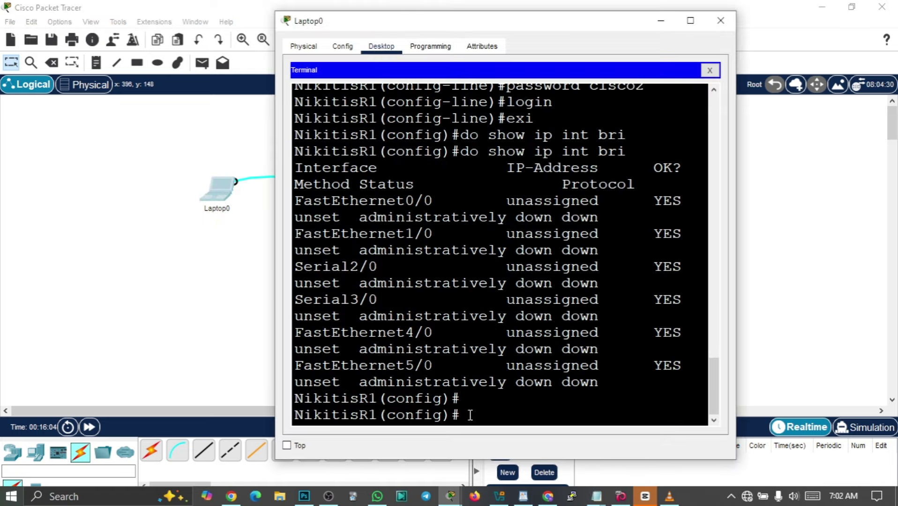
text(int f0.)
key(BackSpace)
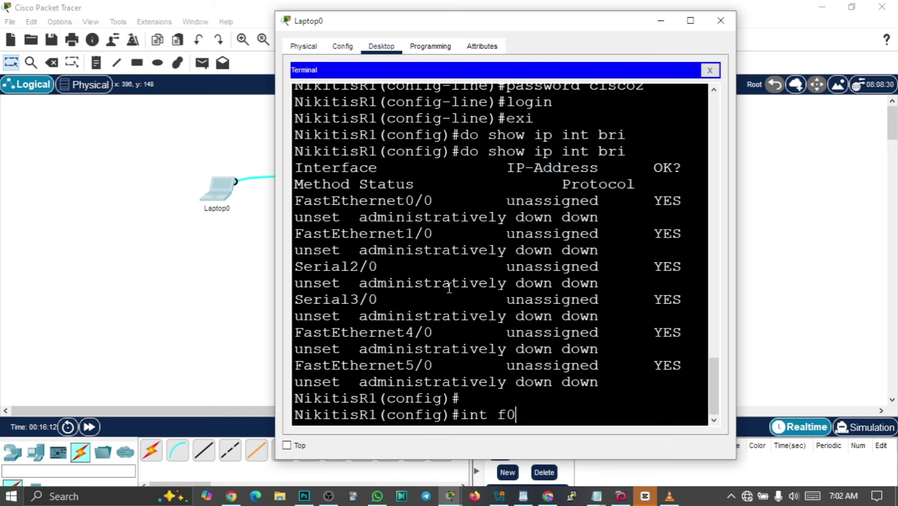
text(/0)
key(Return)
- Begin 'ip address 192.168.1.1', correcting the comma typo in the address
text(ip )
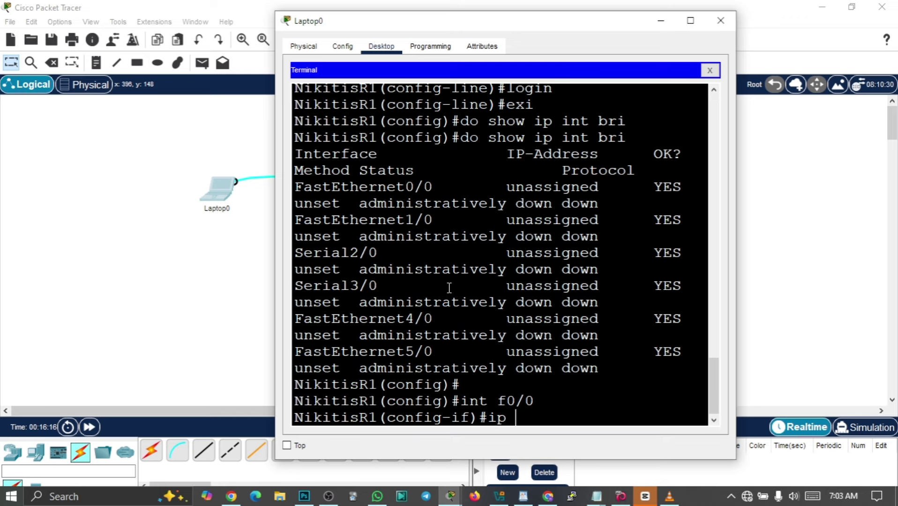
text(addre)
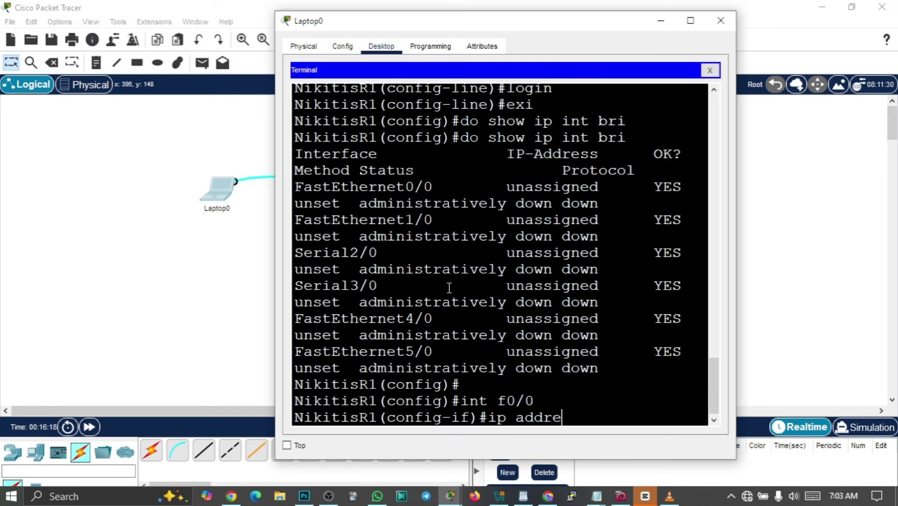
key(Tab)
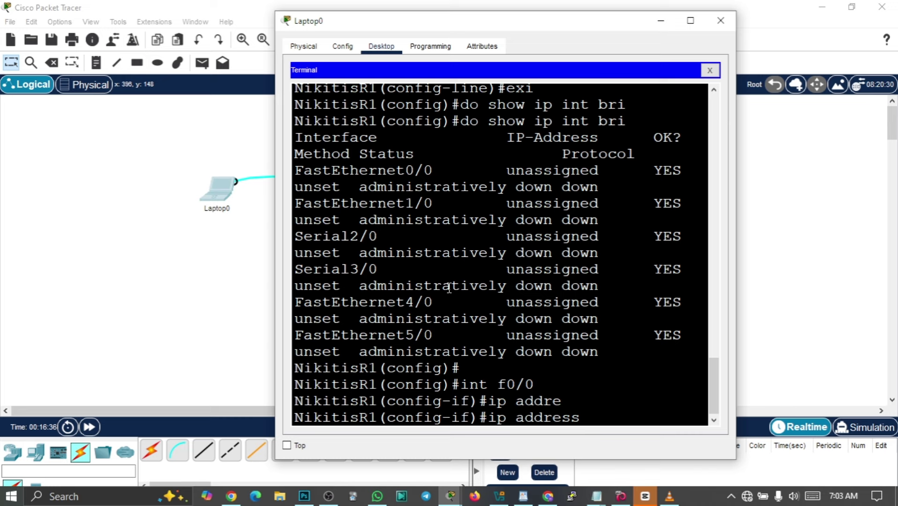
text(192,168.1)
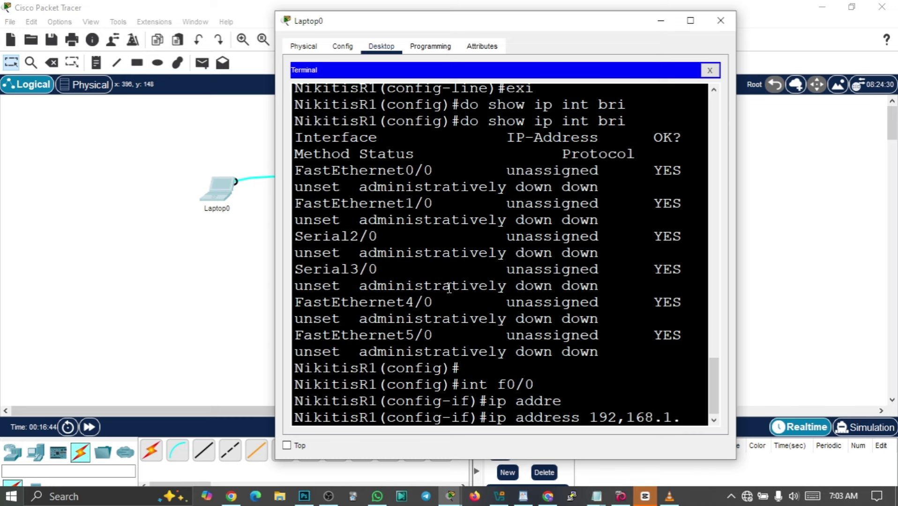
text(.1)
key(Left)
key(Left)
key(Left)
key(Left)
key(Left)
key(Left)
key(Left)
key(BackSpace)
text(-)
key(BackSpace)
text(,)
key(BackSpace)
text(.)
key(Right)
key(Right)
key(Right)
key(Right)
key(Right)
key(Right)
key(Right)
- Widen the terminal and apply ip address 192.168.1.1 255.255.255.0 to FastEthernet0/0
drag(276, 228, 54, 238)
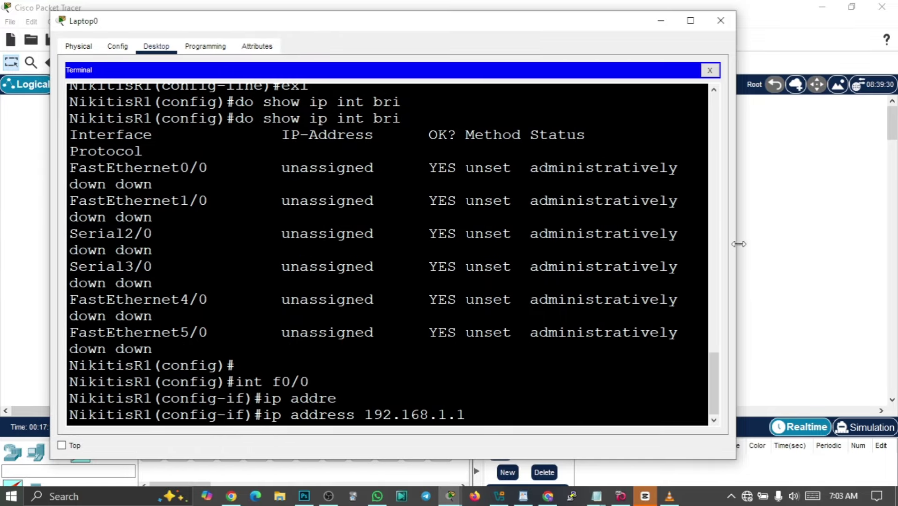
drag(735, 245, 807, 244)
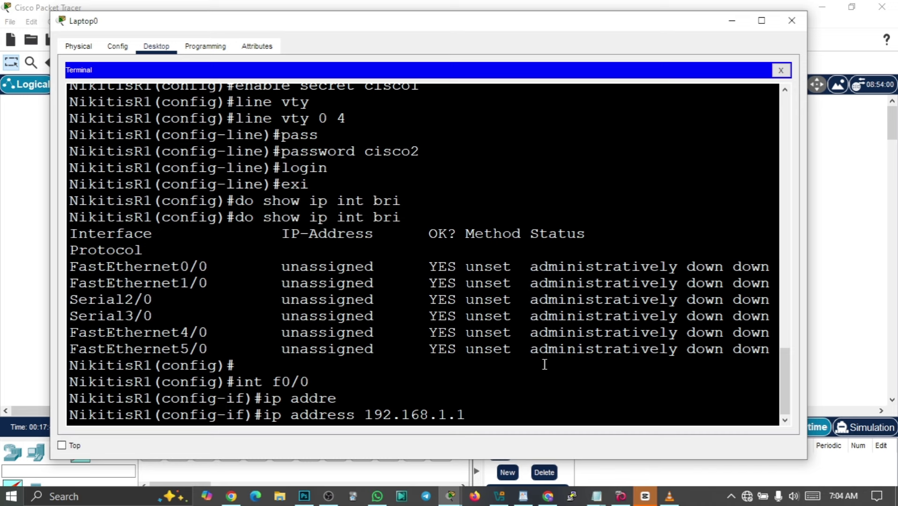
text(255.255)
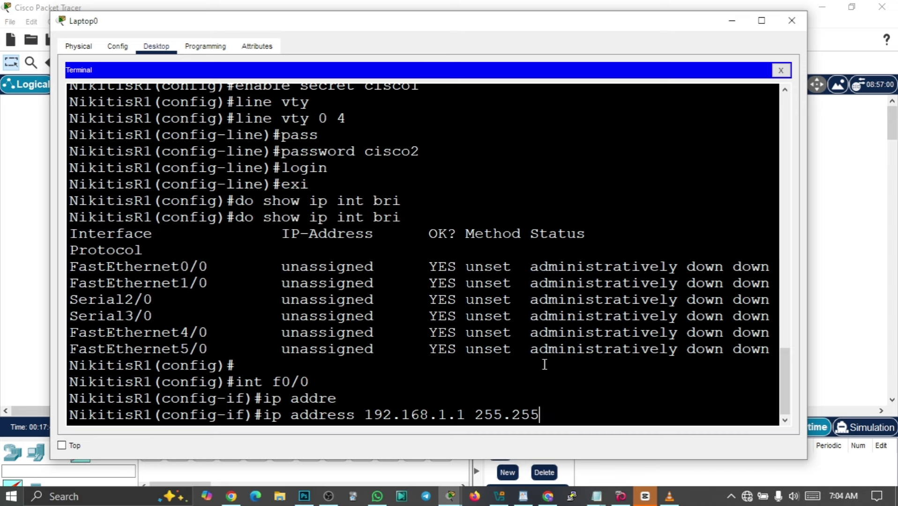
text(.255.0)
key(Return)
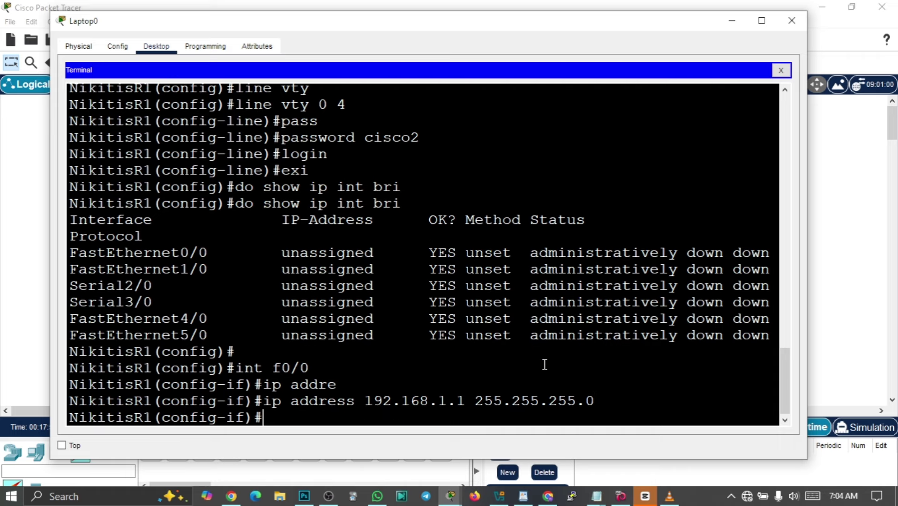
- Discard the partial 'no sh' and 'ex' entries and start a 'do' command
text(no sh)
key(BackSpace)
key(BackSpace)
key(BackSpace)
key(BackSpace)
key(BackSpace)
text(ex)
key(BackSpace)
key(BackSpace)
text(do)
- Note FastEthernet0/0 is administratively down, then enable it with 'no shutdown'
scroll(319, 211, up, 8)
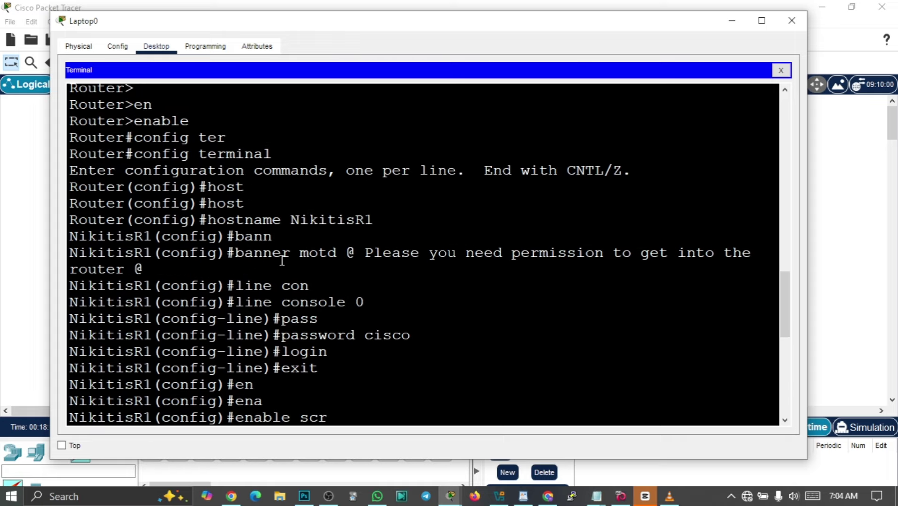
scroll(282, 260, down, 8)
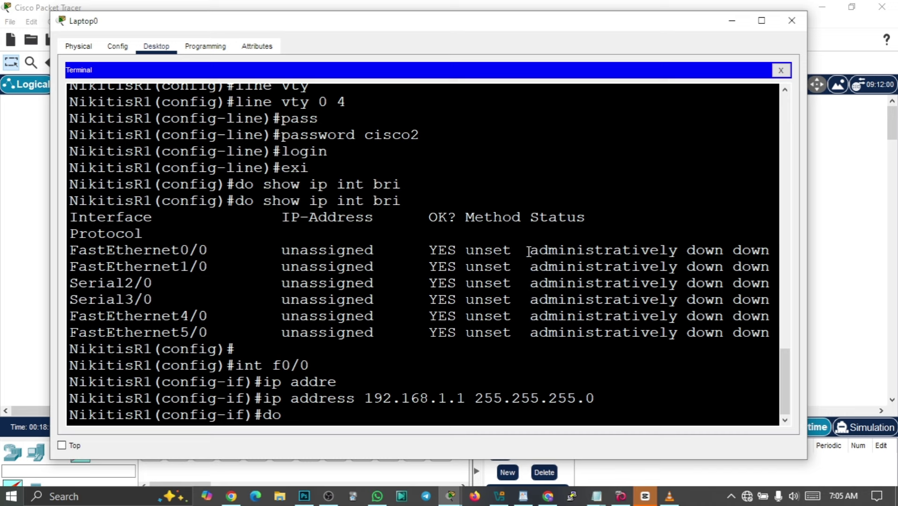
drag(529, 251, 725, 254)
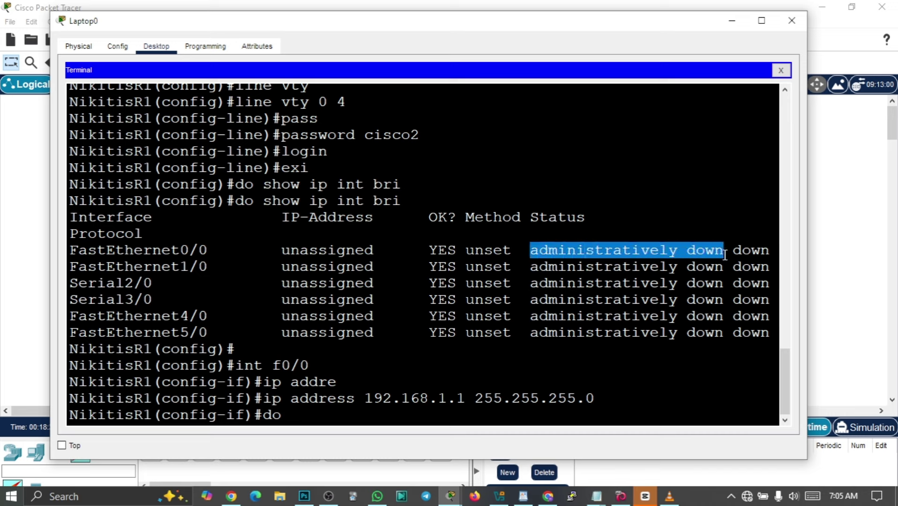
click(293, 415)
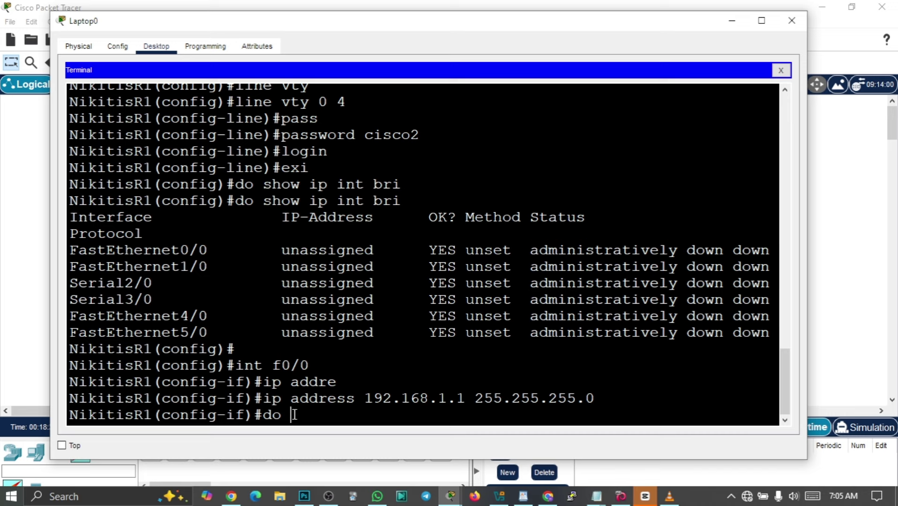
key(BackSpace)
key(BackSpace)
key(BackSpace)
text(no sh)
key(Return)
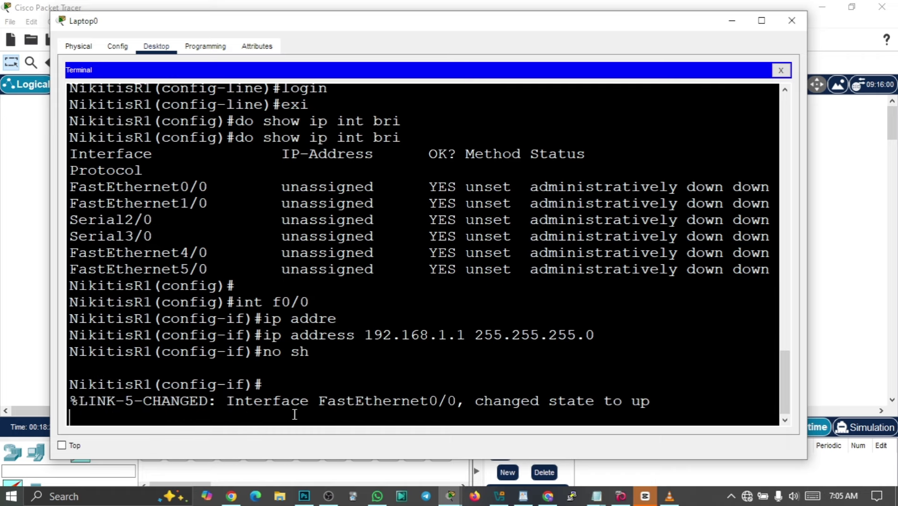
- Rerun 'do show ip int brief' and highlight FastEthernet0/0 now up at 192.168.1.1
key(Return)
key(Return)
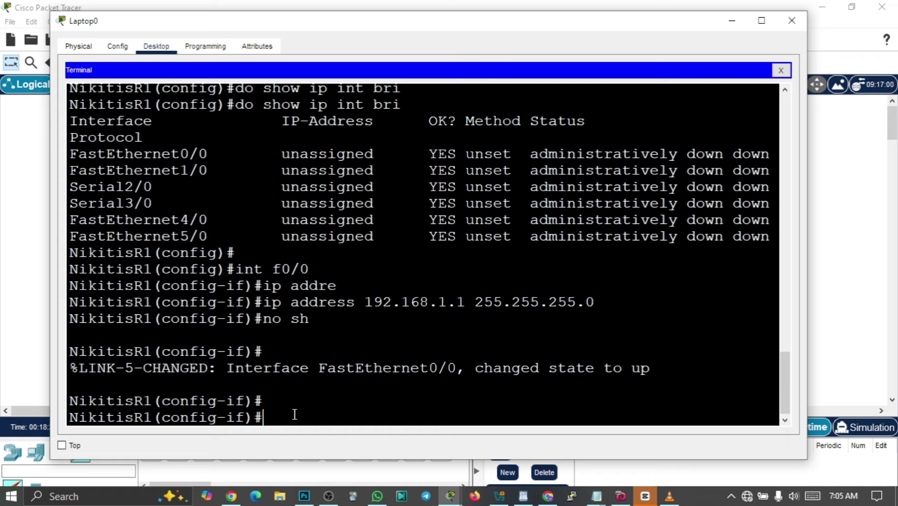
key(Up)
key(Up)
key(Up)
key(Up)
key(Up)
key(Down)
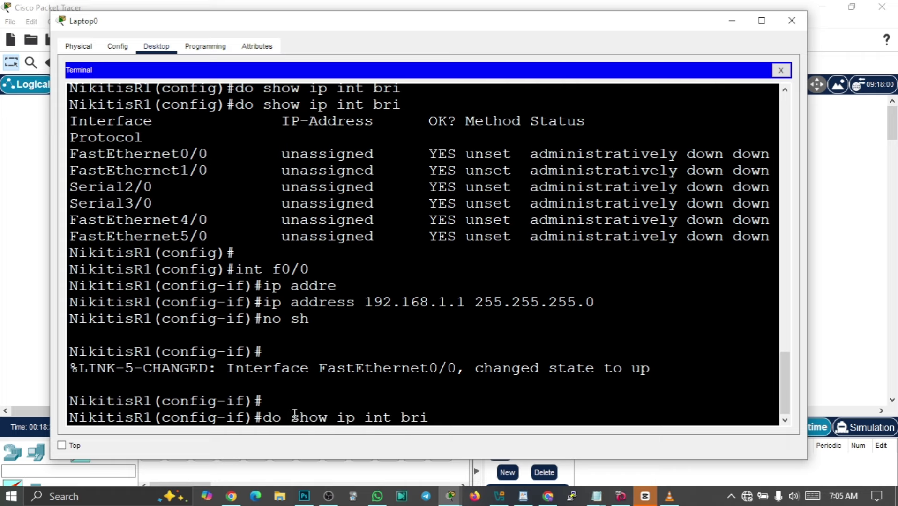
key(Return)
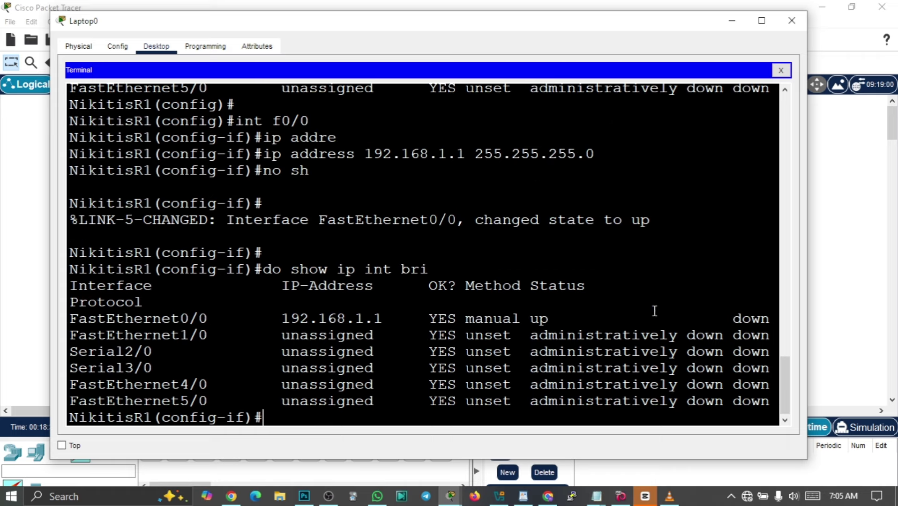
drag(557, 318, 533, 321)
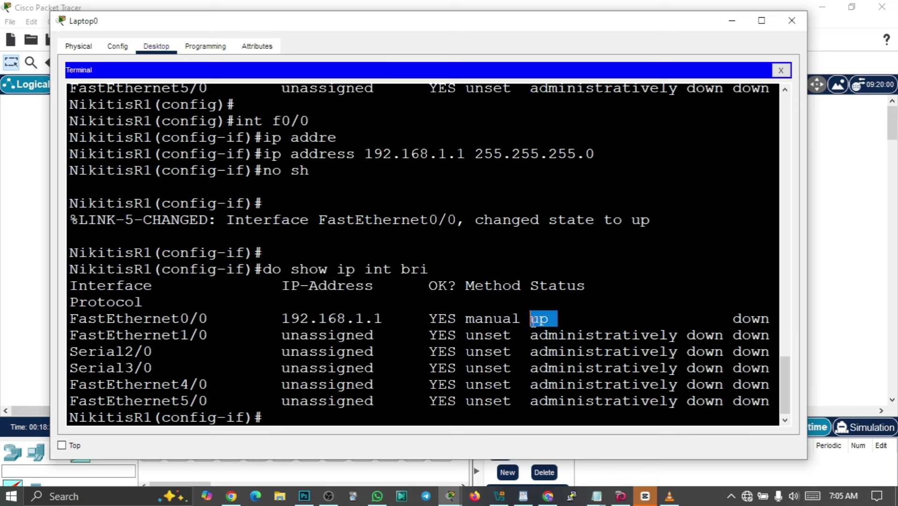
click(305, 170)
drag(304, 171, 262, 176)
drag(552, 320, 558, 402)
click(580, 374)
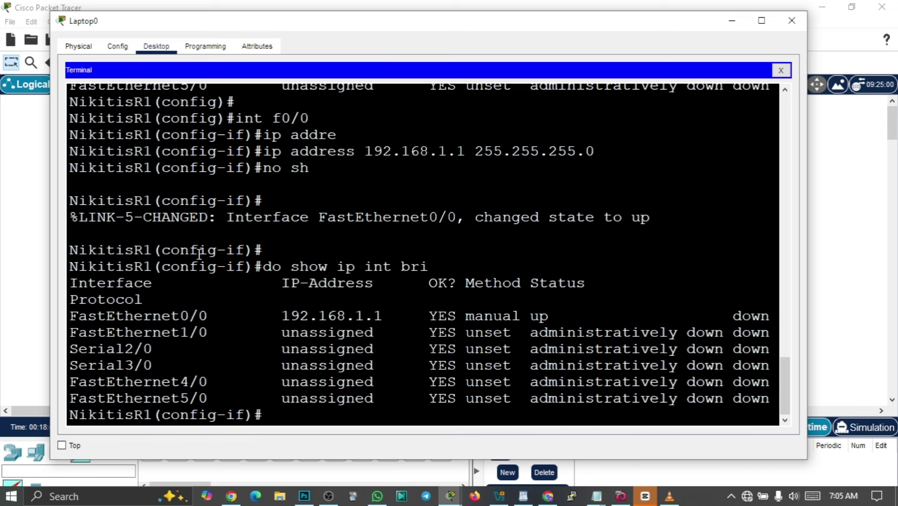
click(272, 417)
- Exit interface mode and add 'ip route 0.0.0.0 0.0.0.0 192.168.1.254'
text(exit)
key(Return)
key(Return)
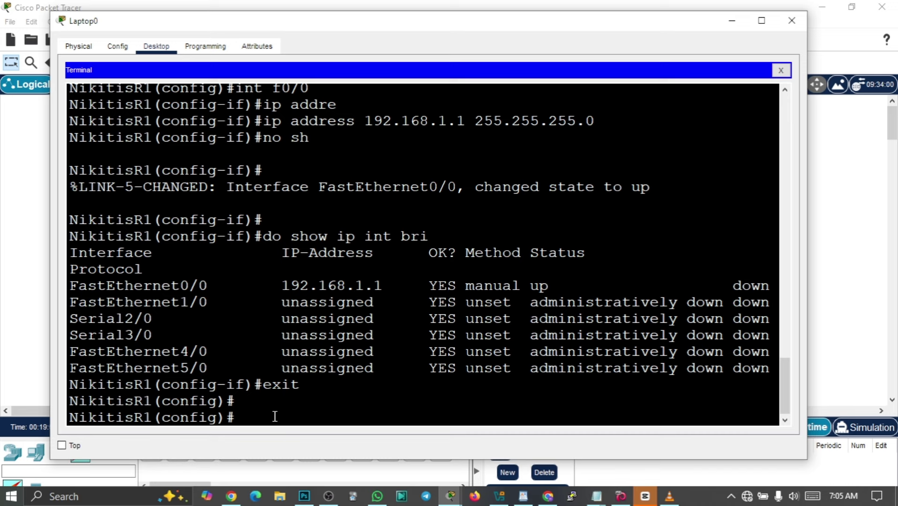
text(ip route 0.0.0)
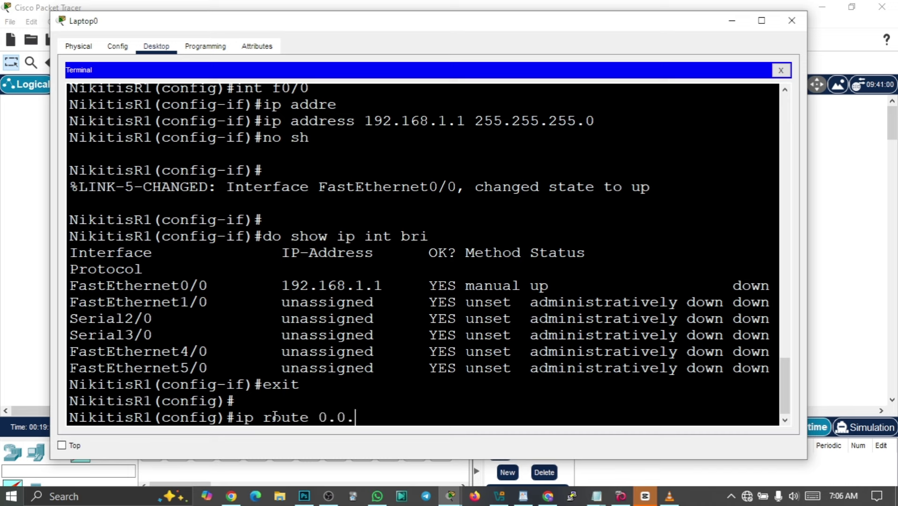
text(.0)
text(0.0.0.0 19)
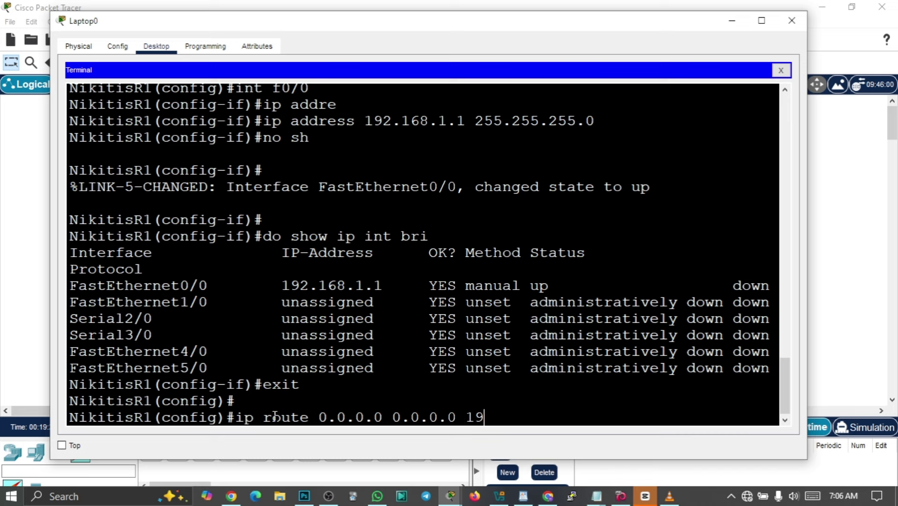
text(2.168.1.25)
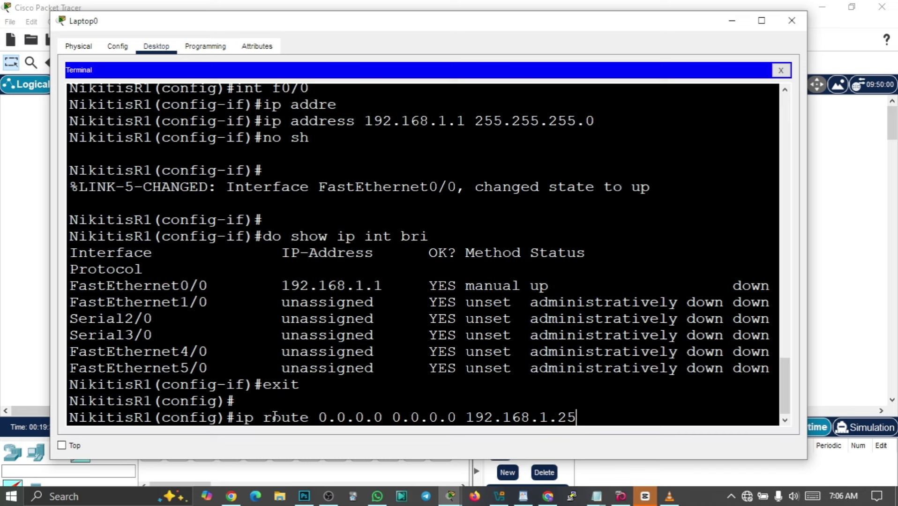
text(4)
key(Return)
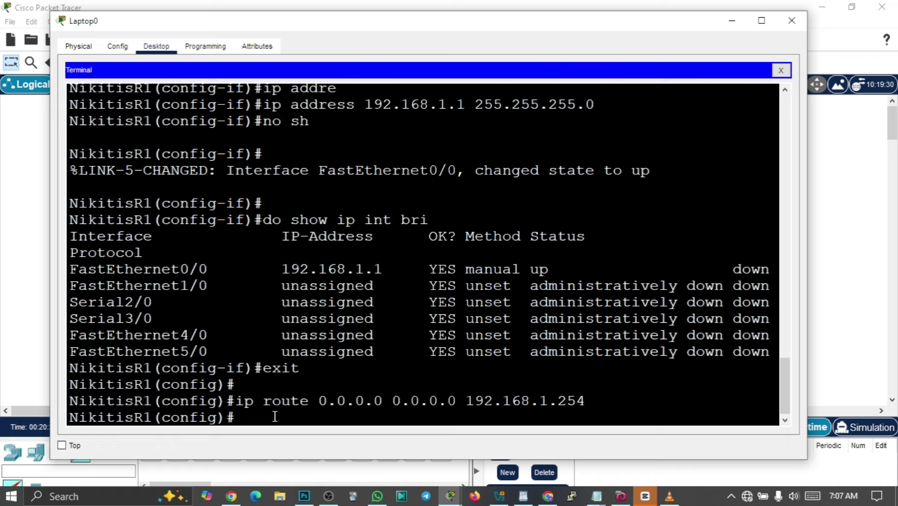
- Exit configuration mode and save the configuration with 'write', getting [OK]
text(exi)
key(Return)
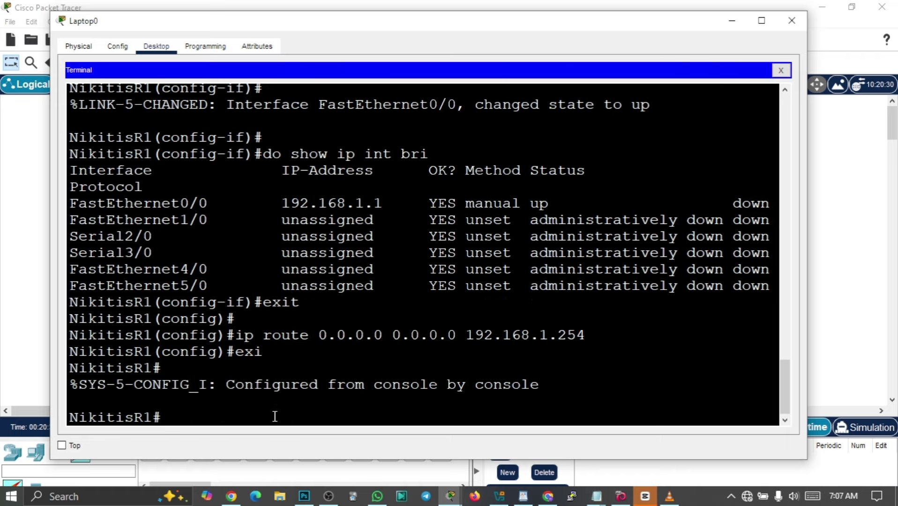
text(write)
key(Return)
key(Return)
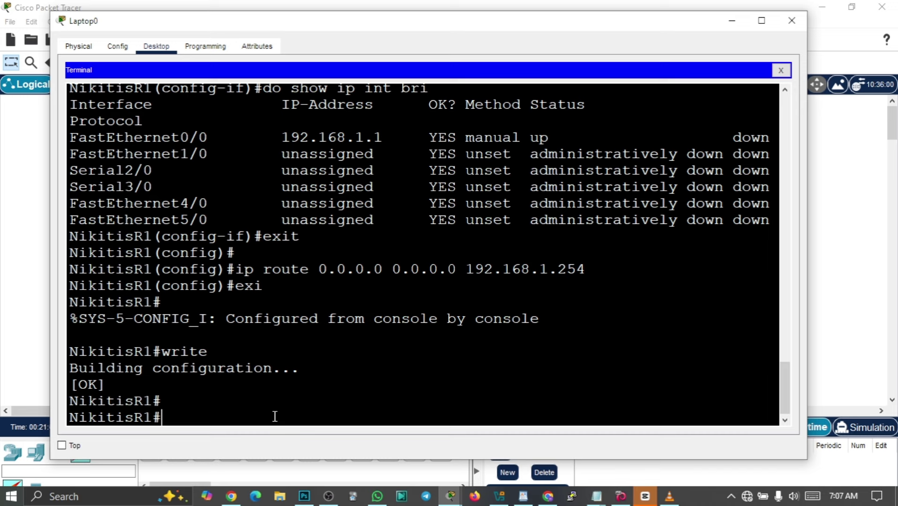
text(show runn)
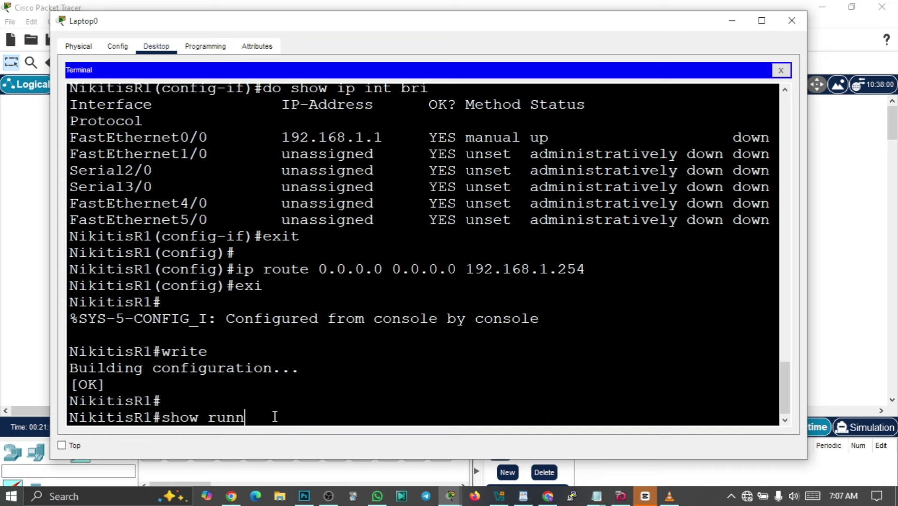
- Display the running configuration and highlight the NikitisR1 hostname and hashed enable secret
key(Tab)
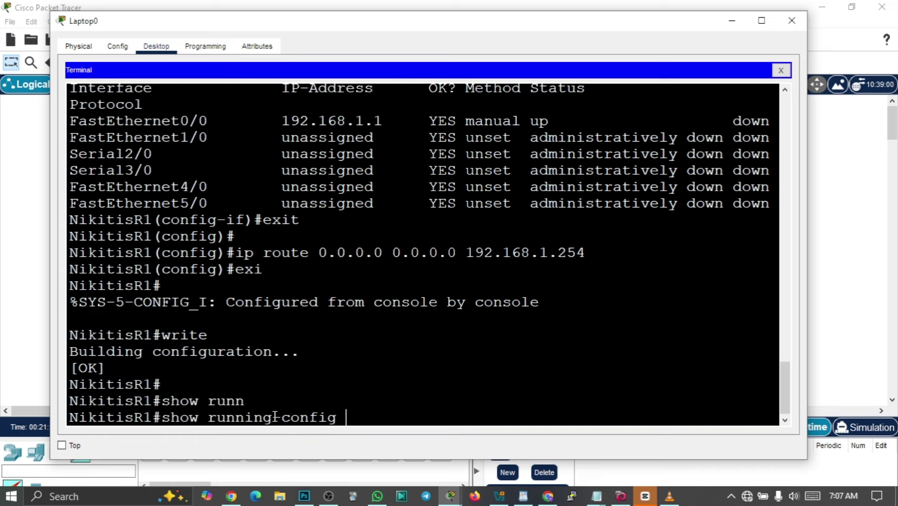
key(Return)
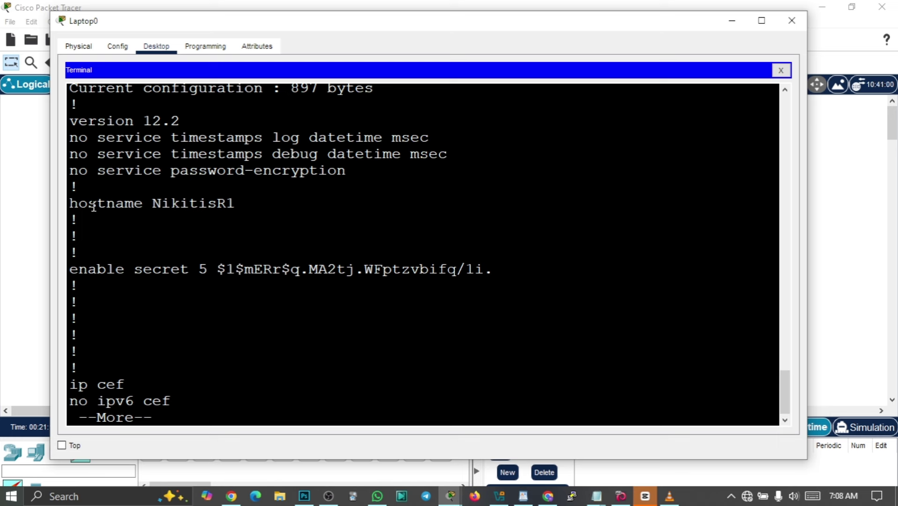
drag(96, 203, 216, 204)
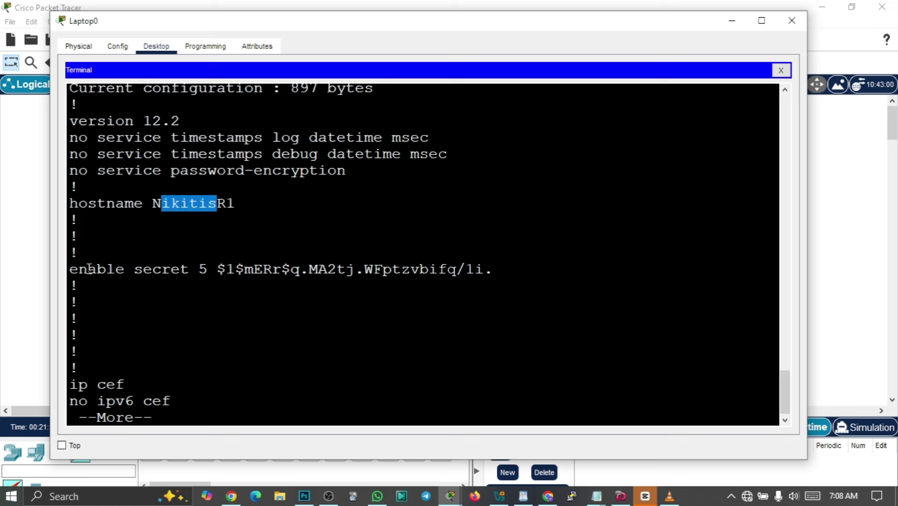
drag(88, 269, 162, 270)
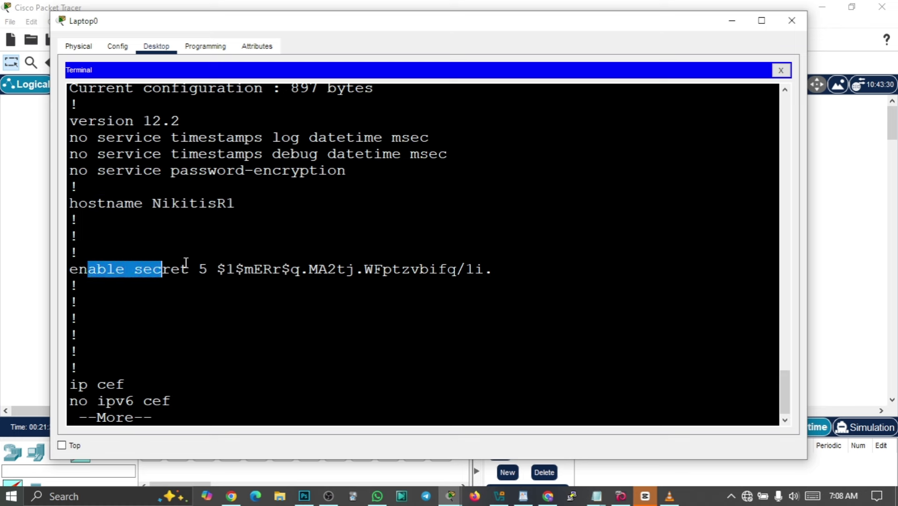
click(219, 271)
drag(217, 269, 485, 269)
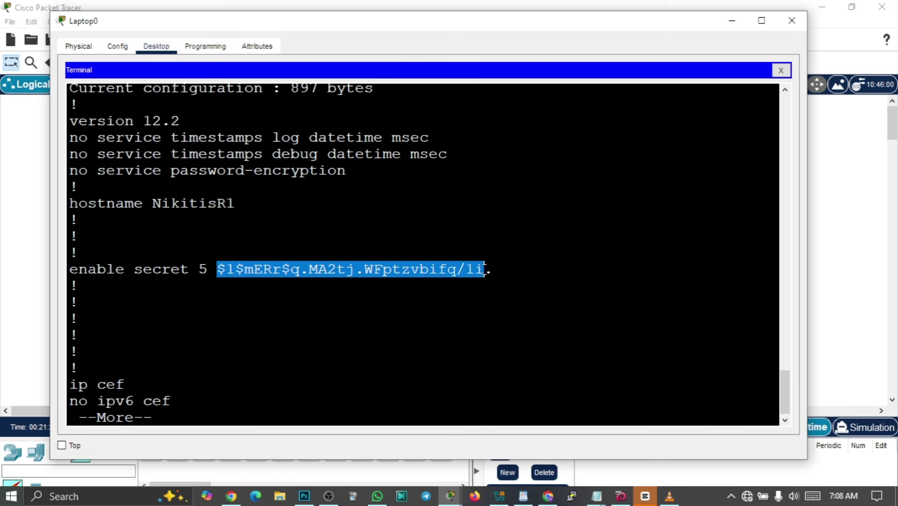
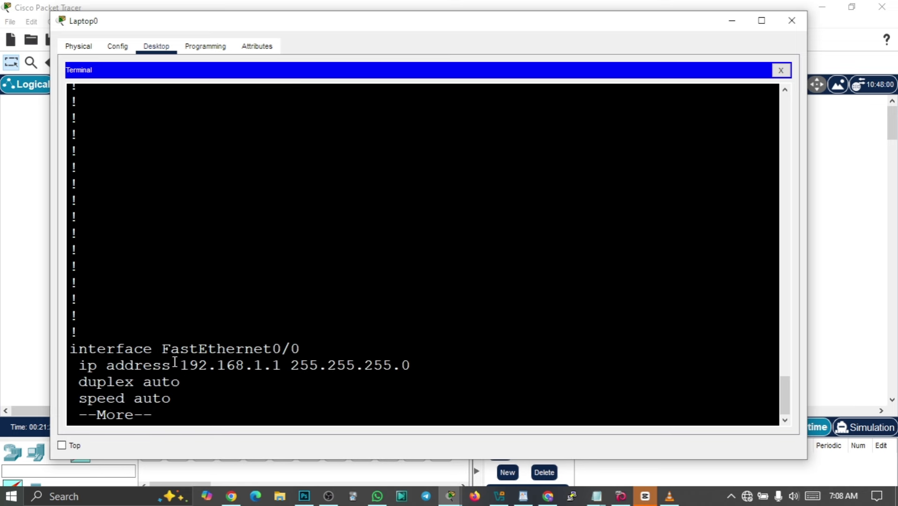
- Page through NikitisR1's running-config to its end, highlighting the FastEthernet0/0 address and banner motd line
drag(179, 368, 410, 360)
key(space)
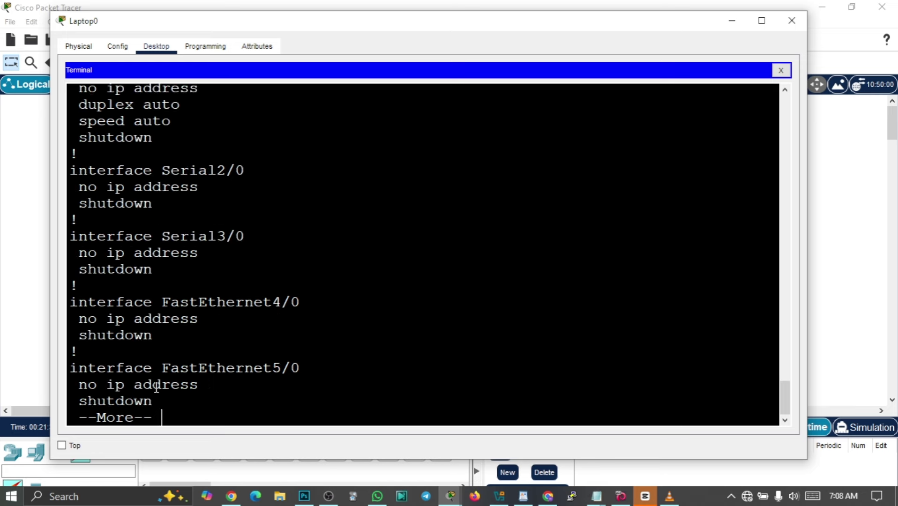
scroll(128, 126, up, 1)
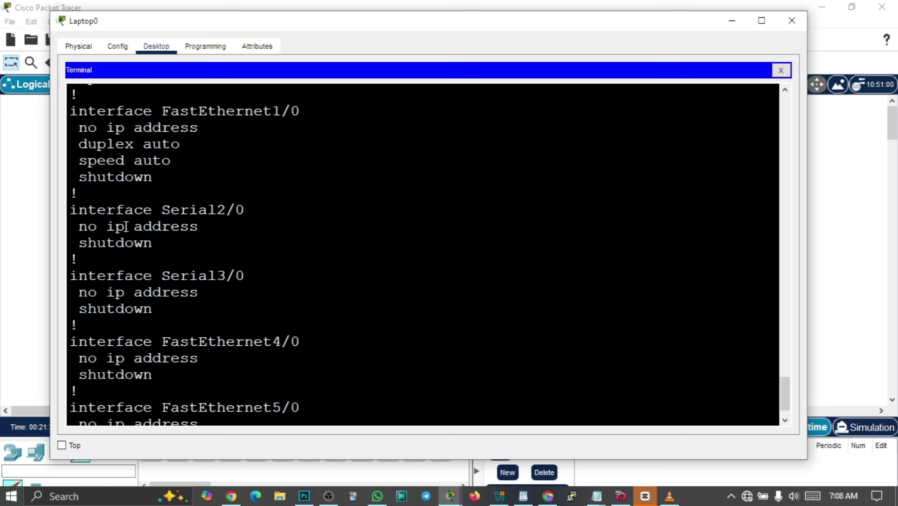
scroll(147, 243, down, 1)
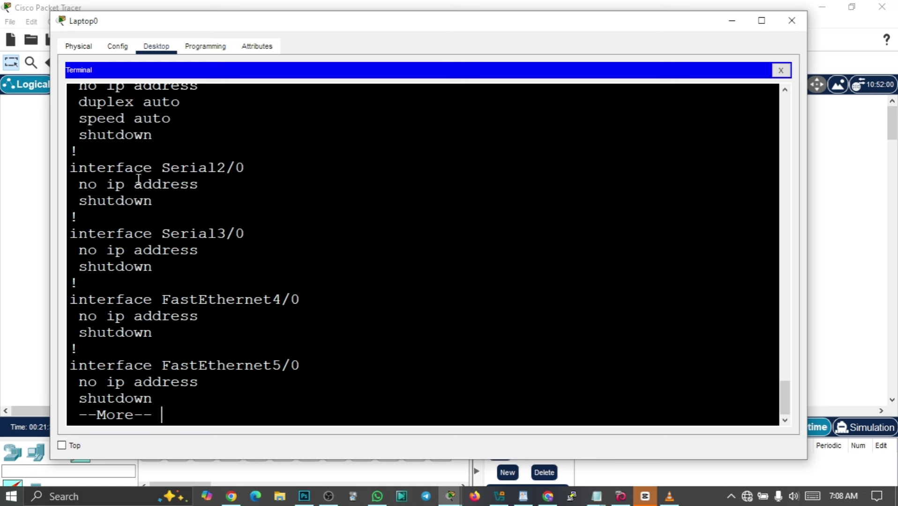
key(space)
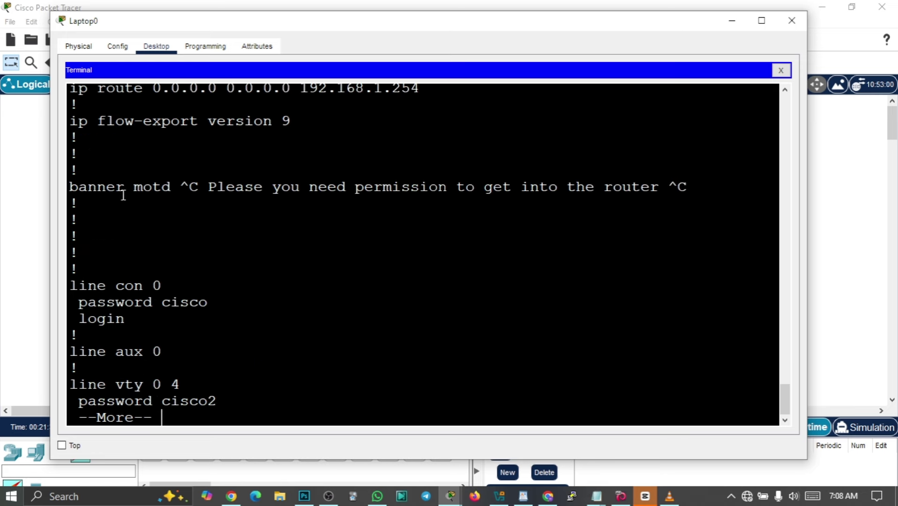
drag(79, 188, 668, 185)
key(space)
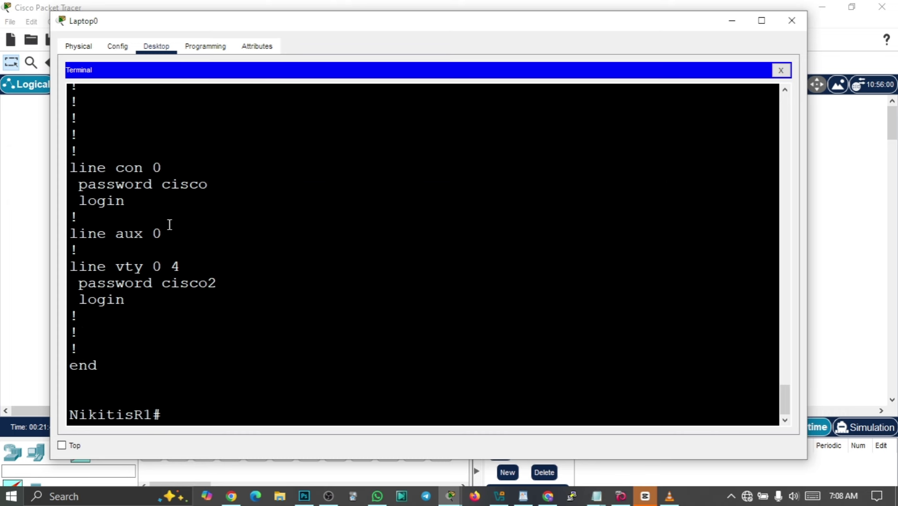
scroll(174, 256, up, 3)
scroll(169, 276, down, 3)
- Run 'show ip int bri' and highlight FastEthernet0/0's 192.168.1.1 address and up status
text(show ip int)
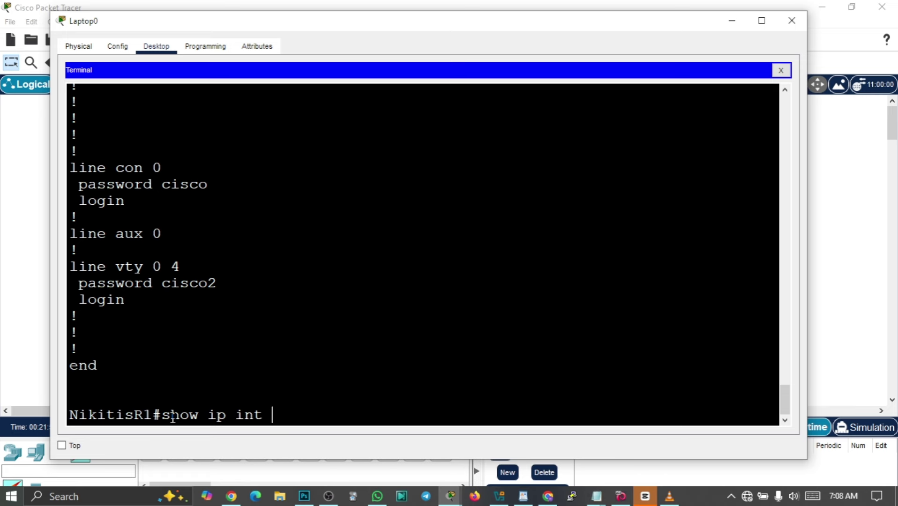
text( bri)
key(Return)
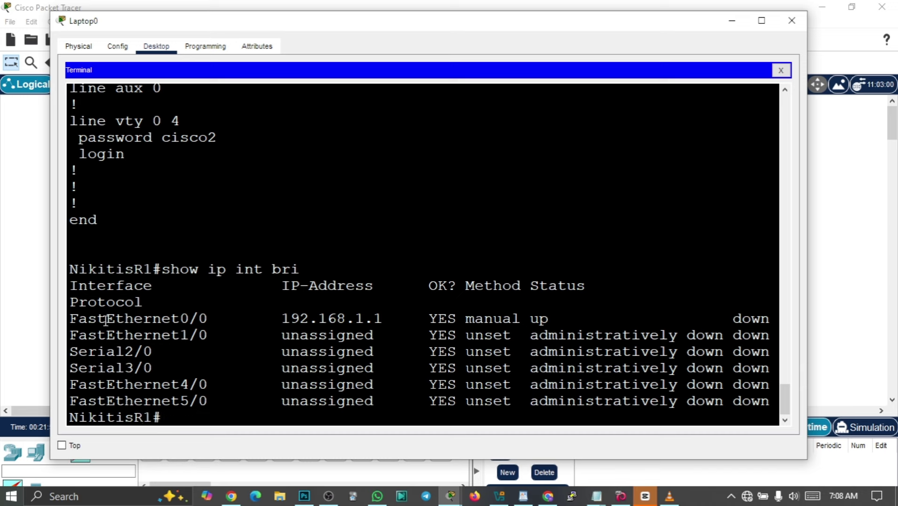
drag(106, 320, 138, 383)
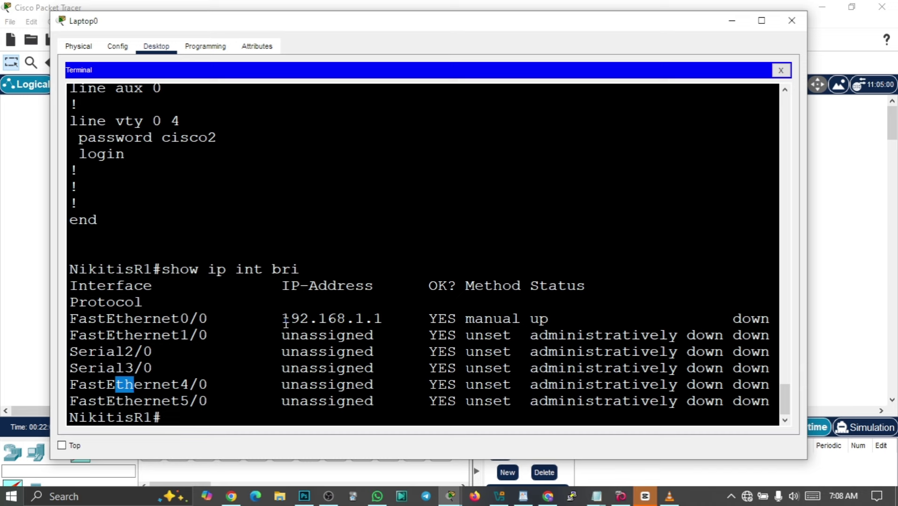
drag(283, 320, 384, 319)
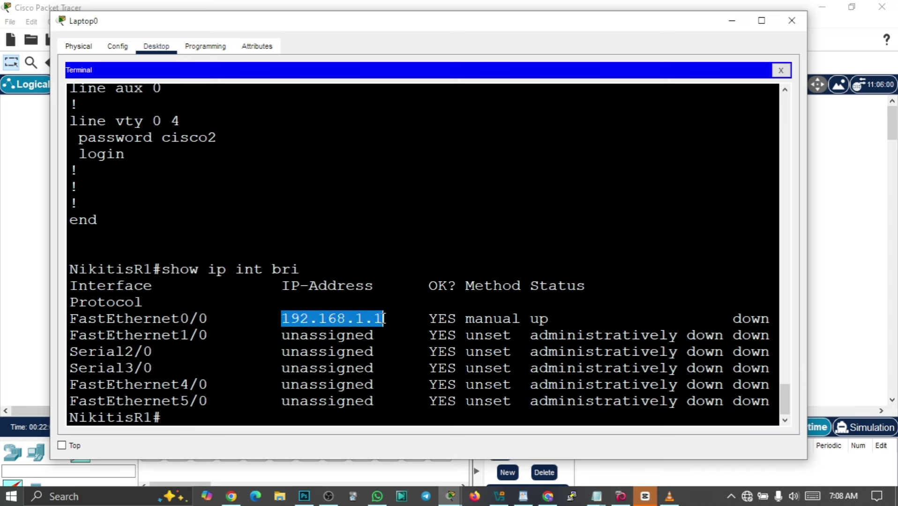
drag(532, 319, 558, 319)
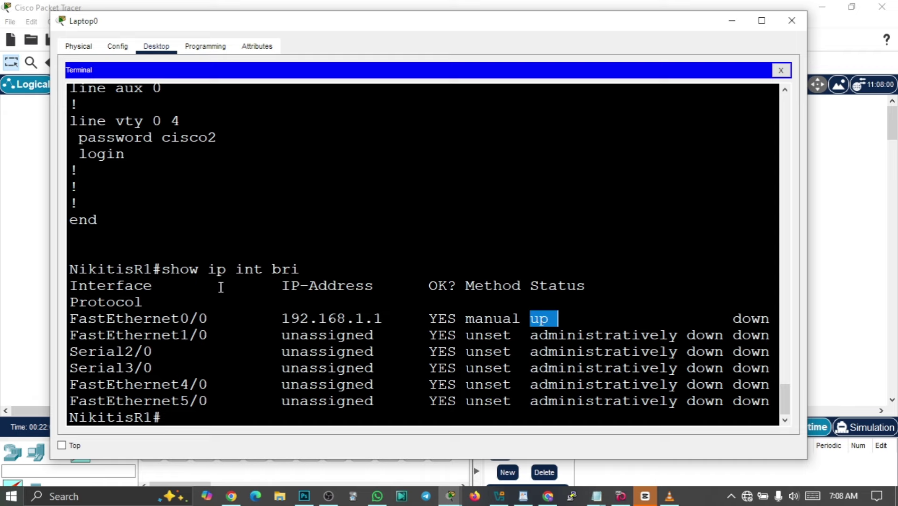